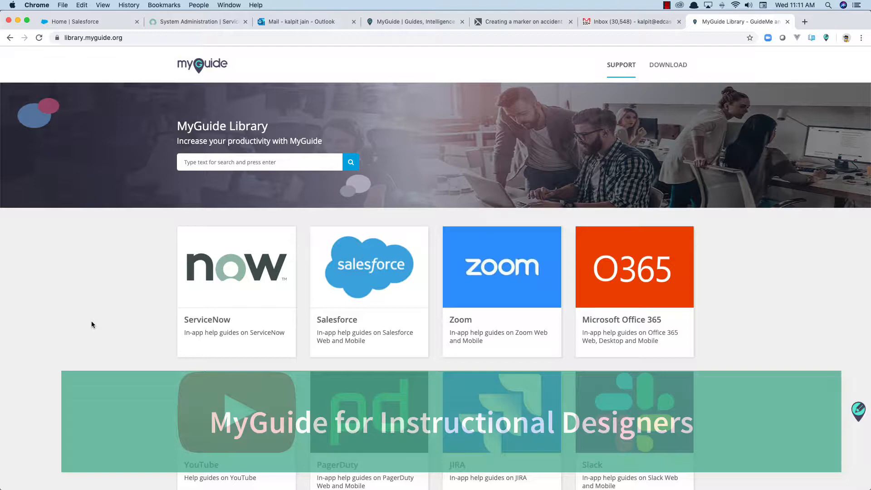
- Switch to the myguide.org site and open its guide library
click(155, 38)
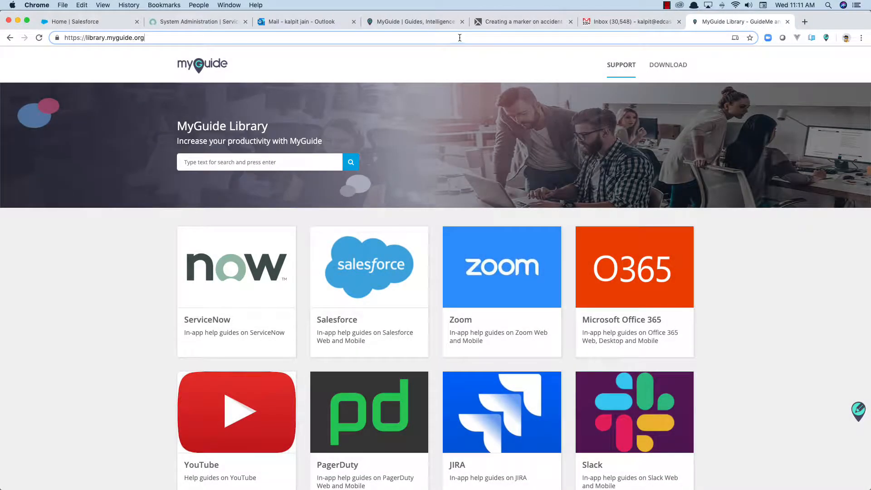
click(411, 22)
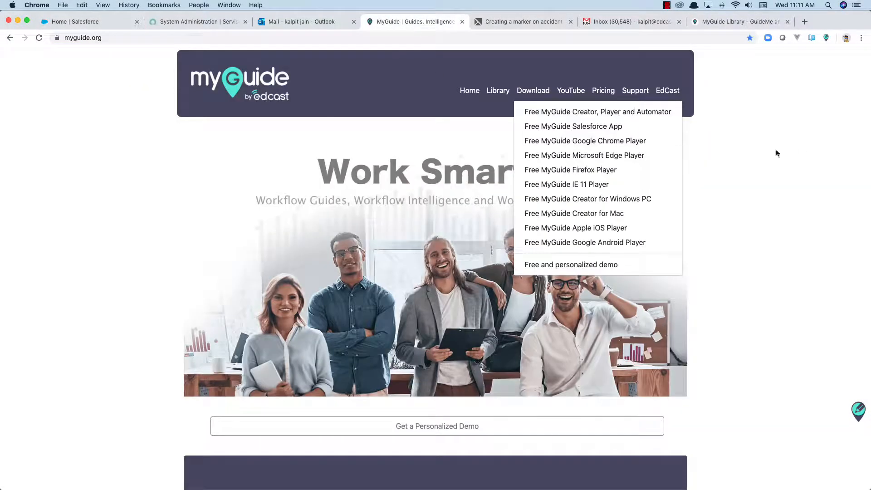
click(134, 39)
click(77, 209)
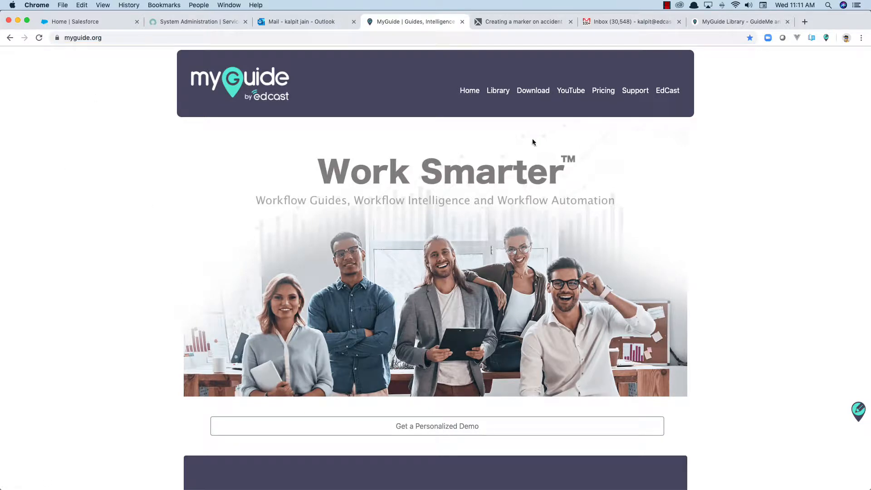
click(498, 91)
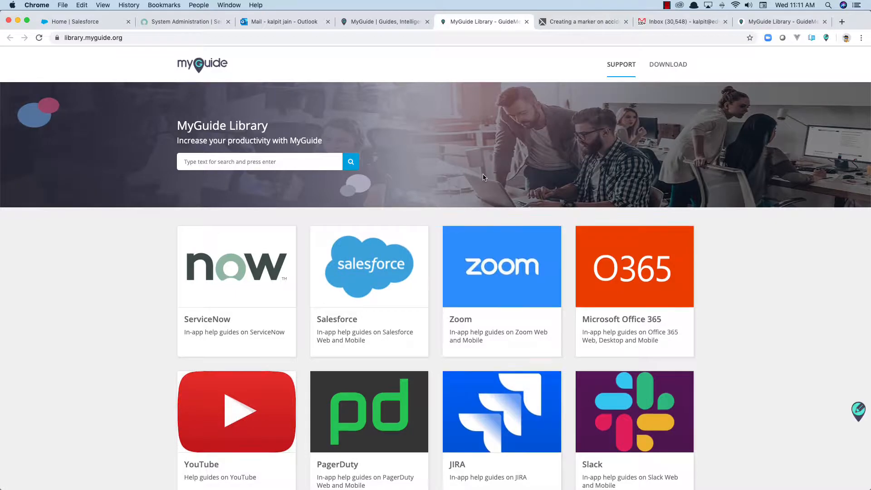
- Open the Apple Watch guide on saving lives by sending emergency SOS, within Apple Mac and iOS, and look through its content
scroll(484, 177, down, 3)
scroll(522, 254, down, 2)
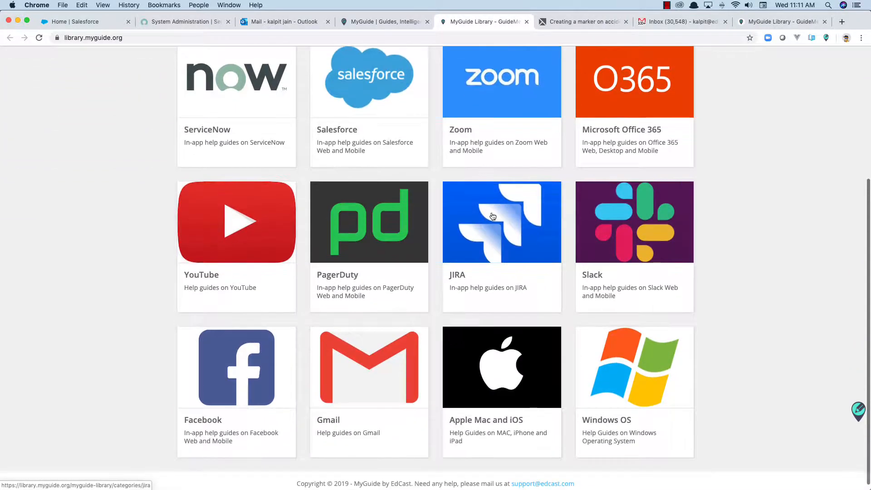
click(522, 367)
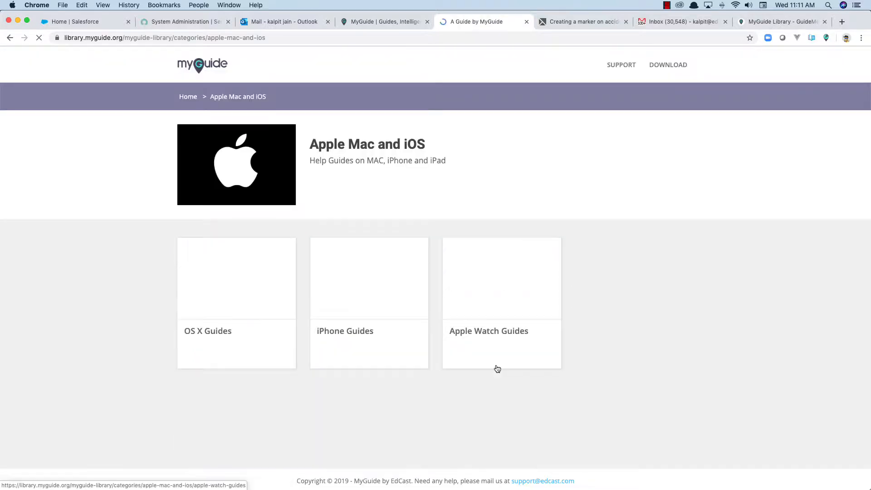
click(496, 366)
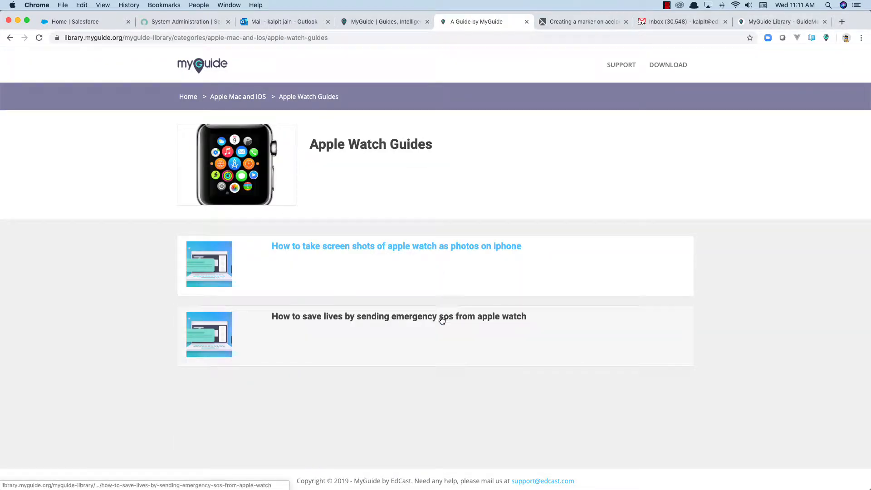
click(422, 318)
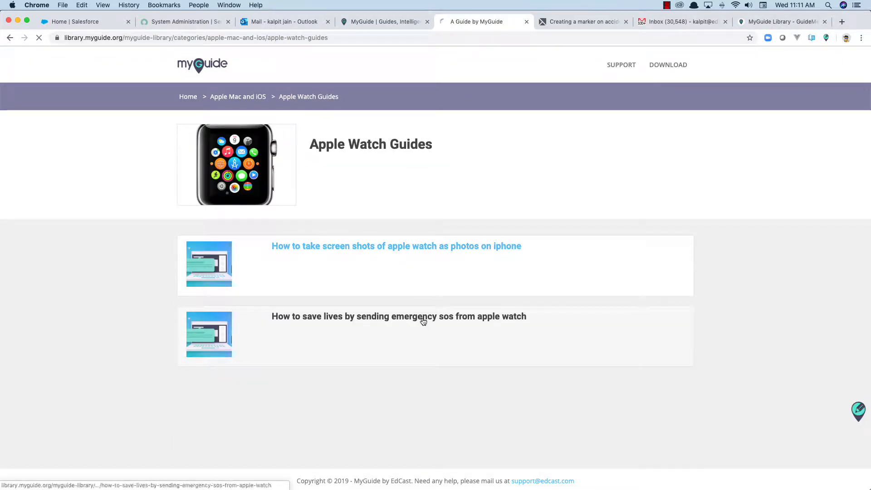
scroll(423, 322, down, 4)
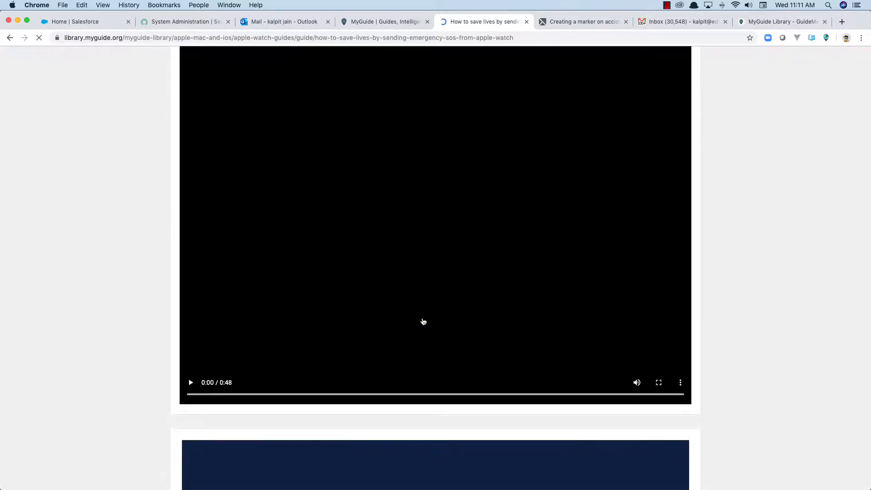
scroll(423, 322, down, 5)
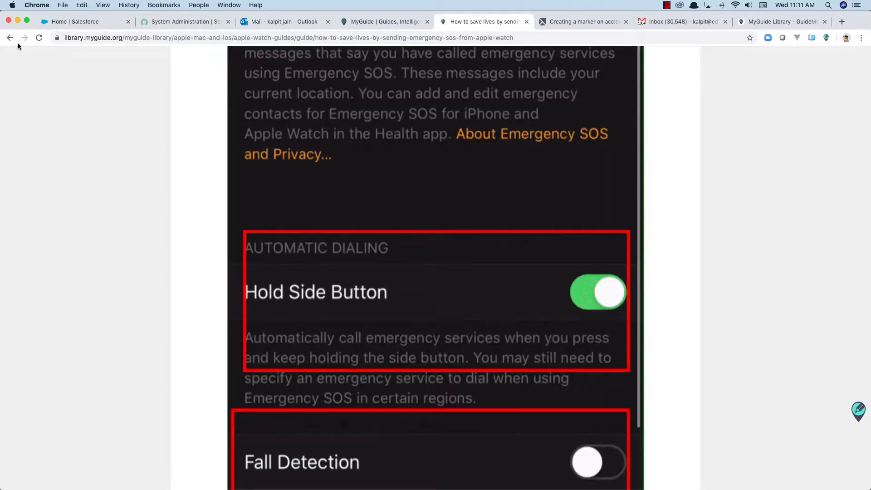
- Leave the Apple Watch guide and return to the MyGuide Library home page
click(7, 40)
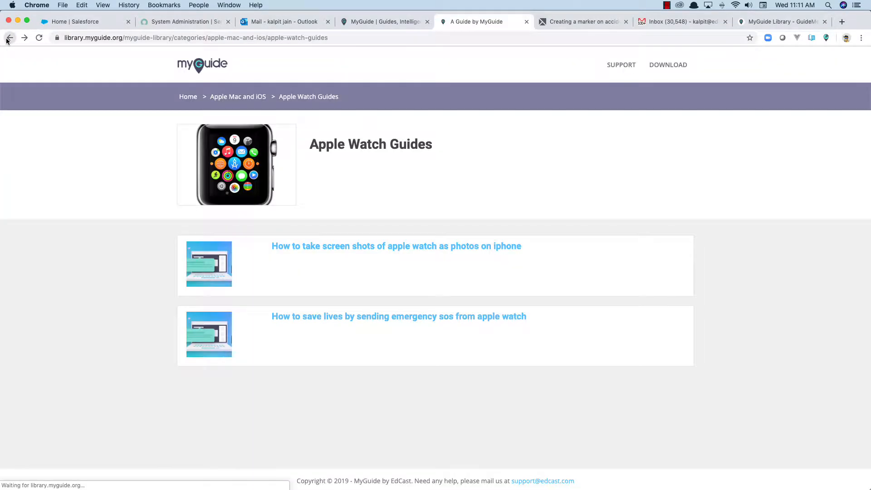
click(7, 39)
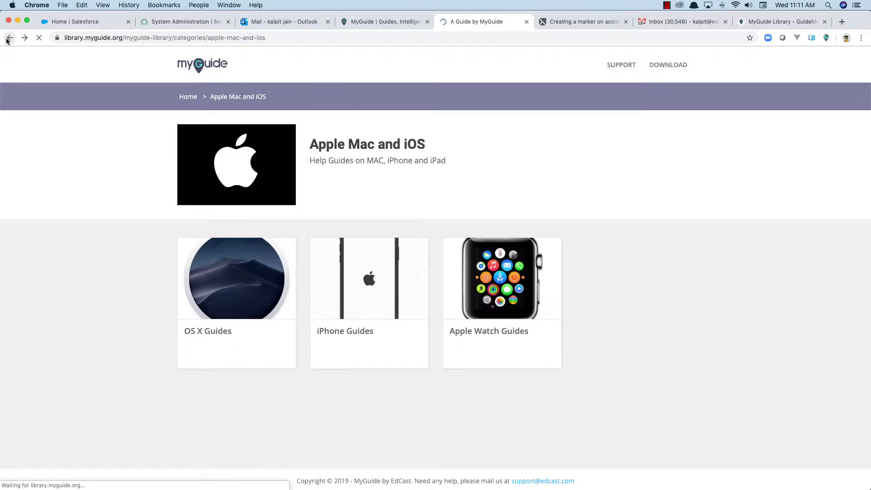
click(193, 104)
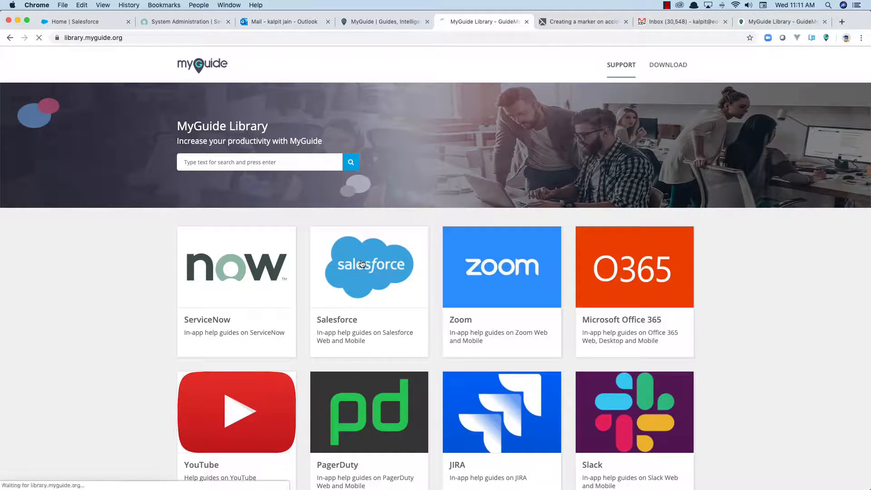
- Open the guide "How to Add a New User in Salesforce Lightning" from Salesforce Web, Salesforce for Admins, Users, Roles & Profile
click(361, 264)
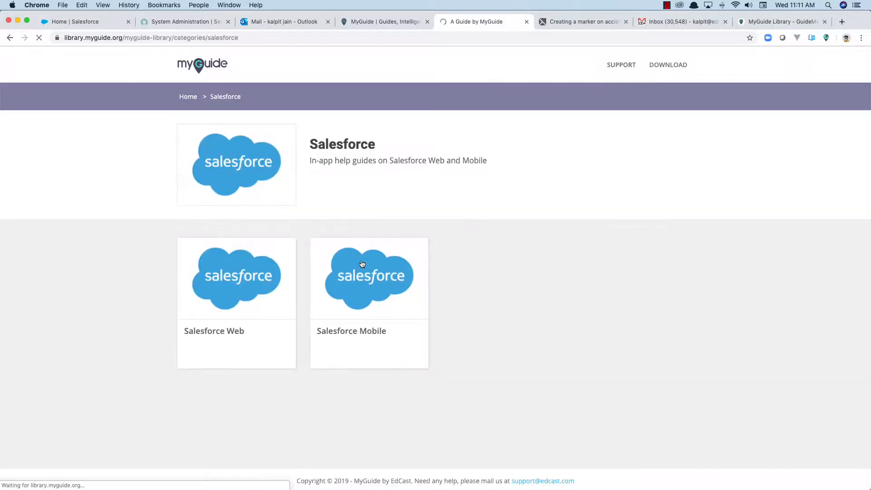
click(239, 284)
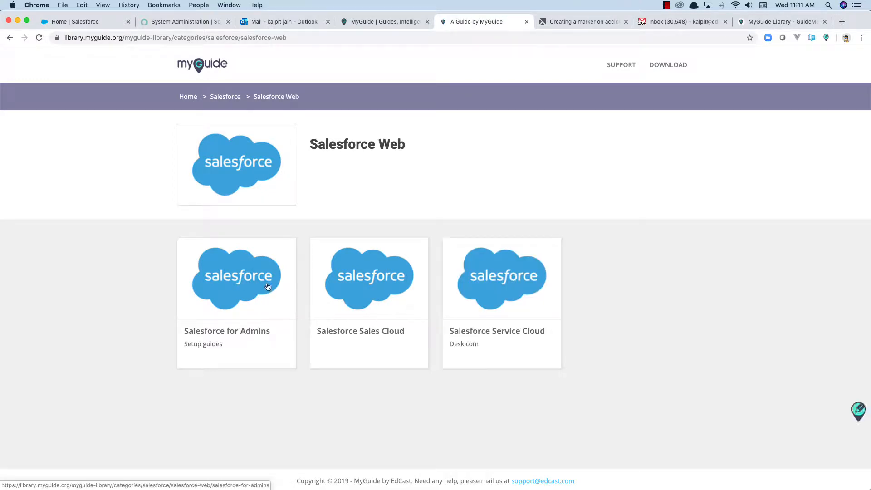
click(268, 287)
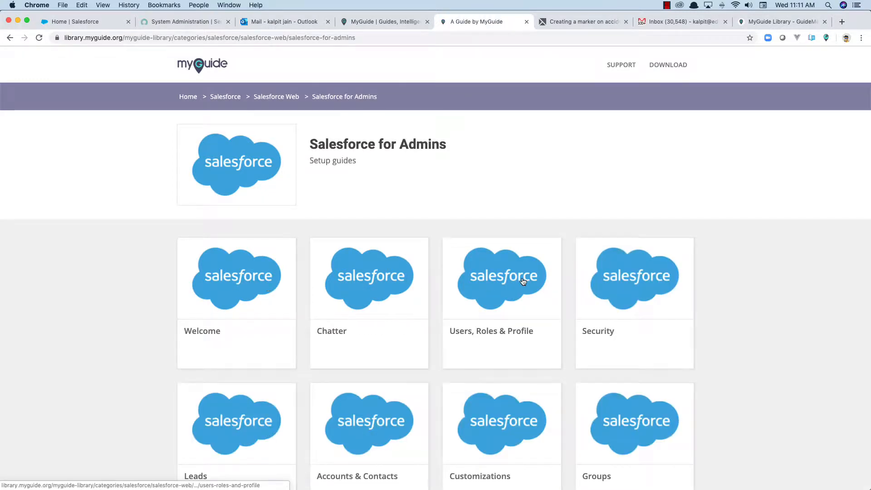
click(523, 281)
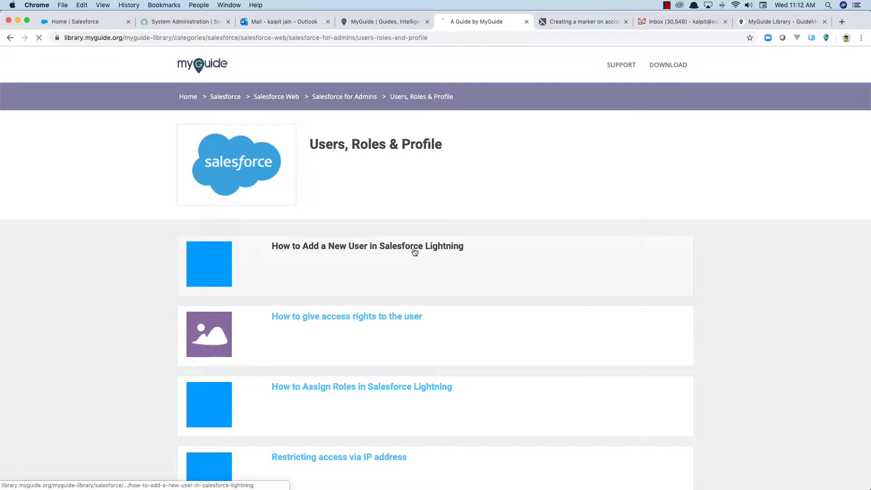
click(414, 251)
- Examine the new-user guide's video, slides, numbered steps and download formats
scroll(419, 254, down, 4)
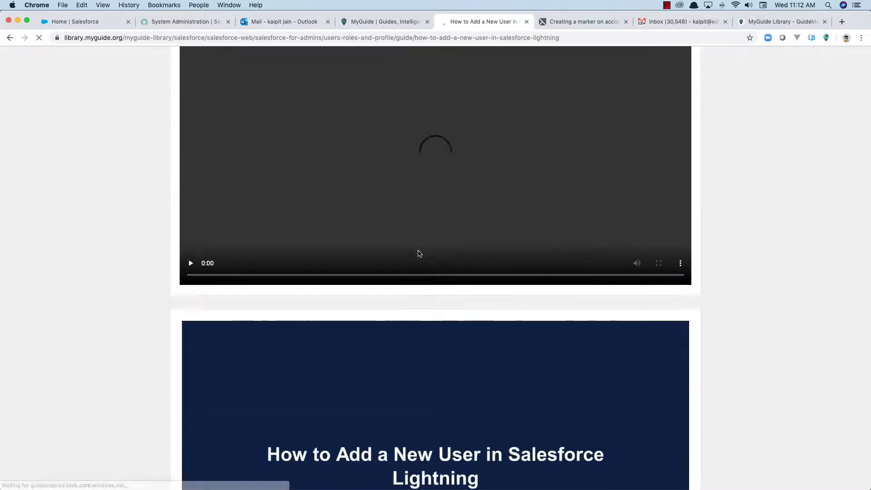
scroll(420, 254, down, 7)
scroll(418, 252, up, 3)
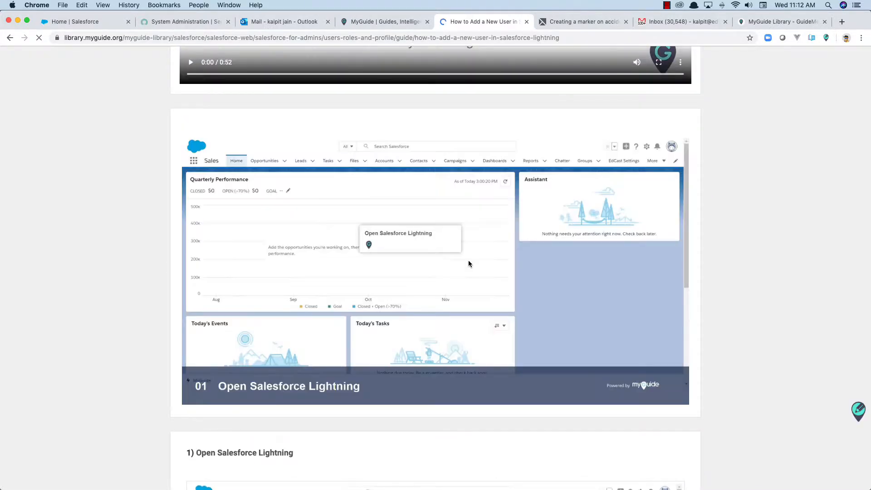
scroll(468, 262, down, 8)
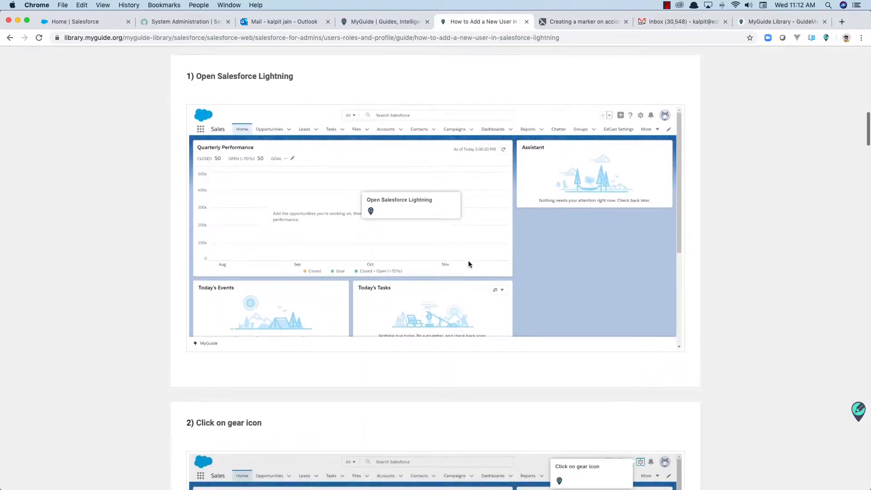
scroll(468, 261, down, 7)
scroll(468, 262, up, 20)
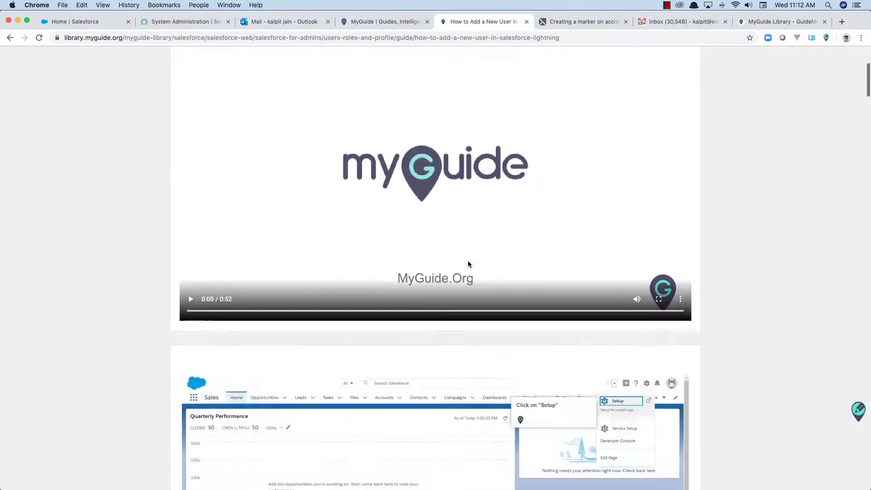
scroll(468, 262, up, 5)
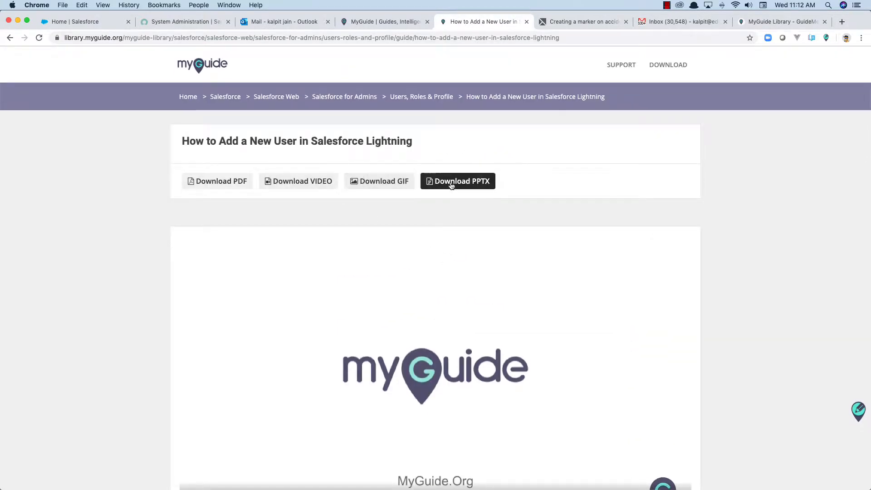
- Play the beginning of the new-user guide's video and pause it
scroll(401, 201, down, 2)
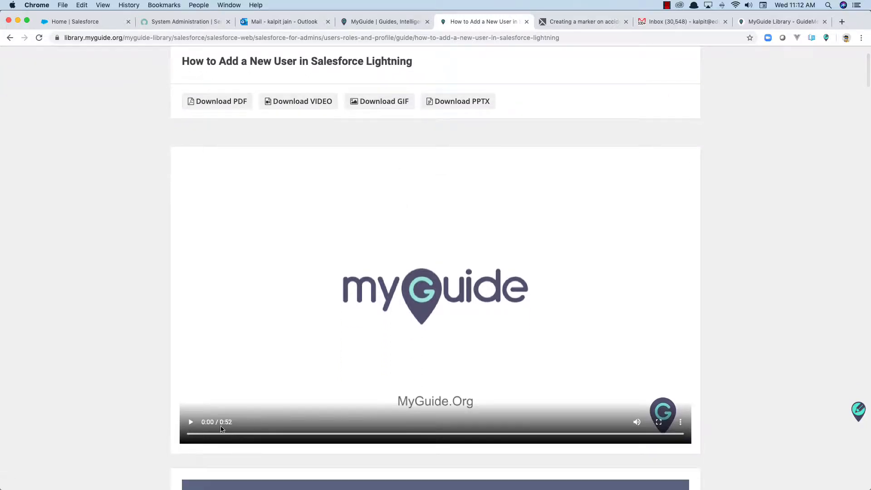
click(191, 422)
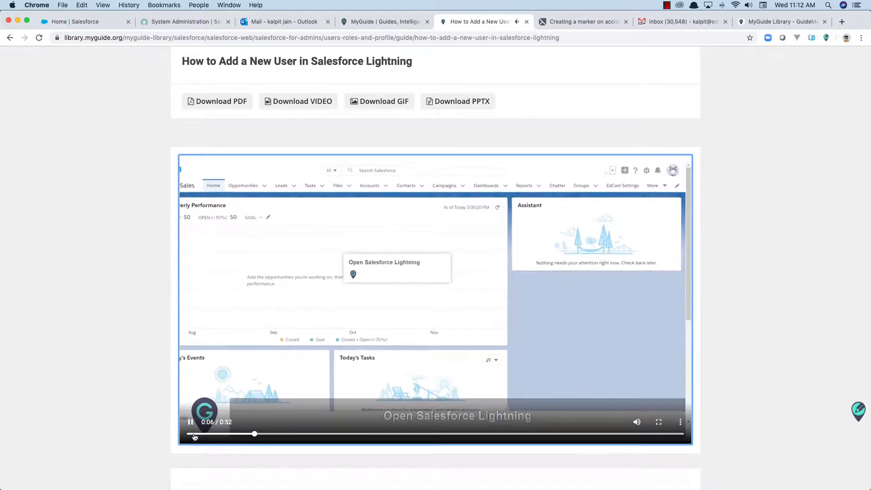
click(328, 356)
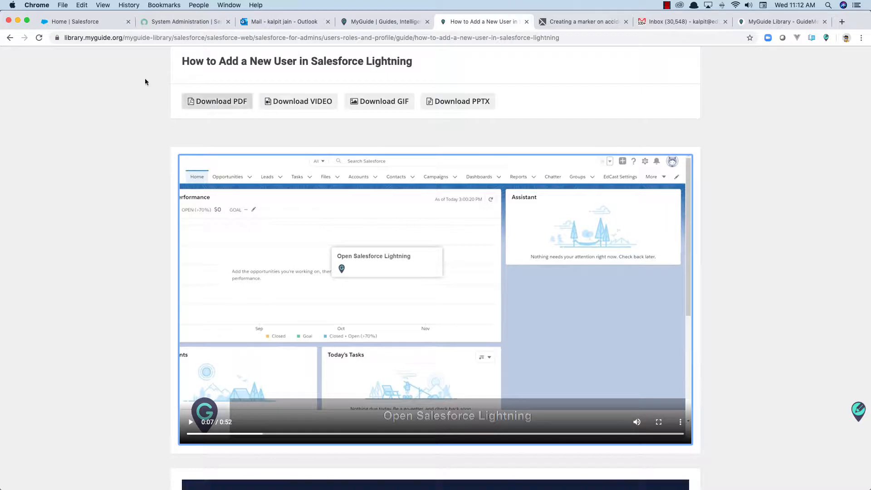
- Switch to Salesforce, open the Sales app, and view its navigation items without changing them
click(80, 21)
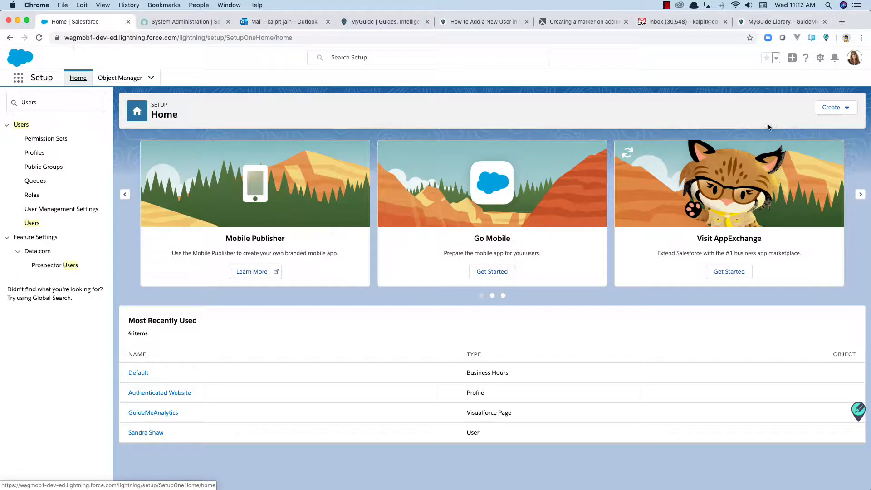
click(18, 79)
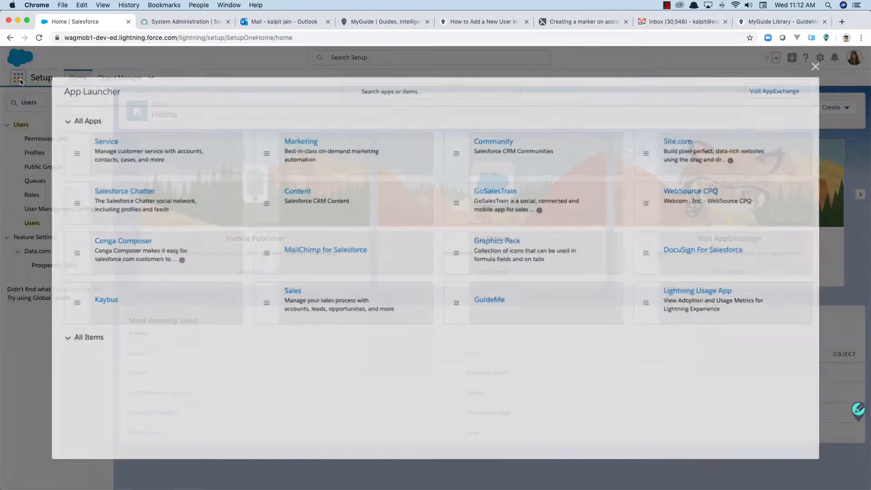
click(299, 296)
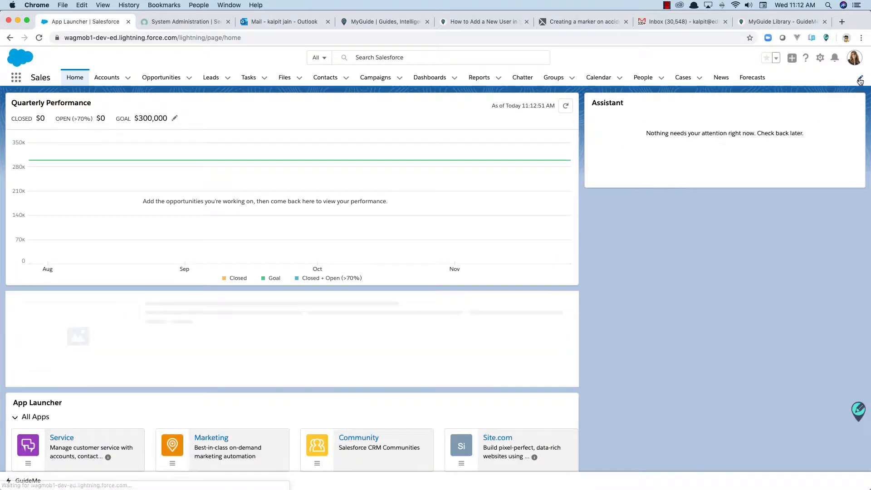
click(859, 79)
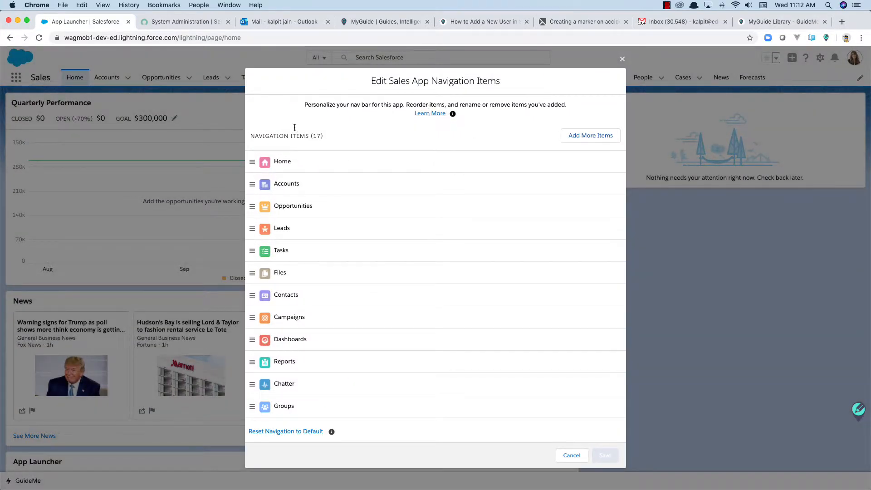
click(623, 60)
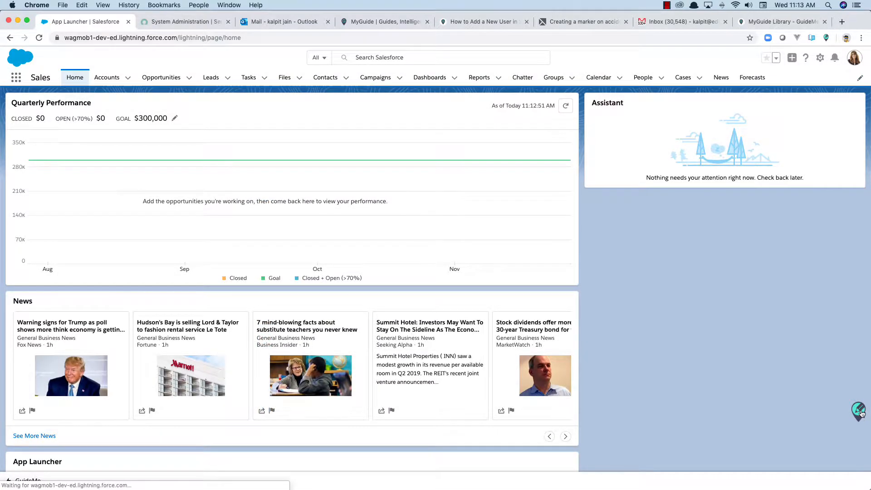
- Open the MyGuide panel and browse all guides to Salesforce, Salesforce Web, Salesforce Sales Cloud
click(860, 411)
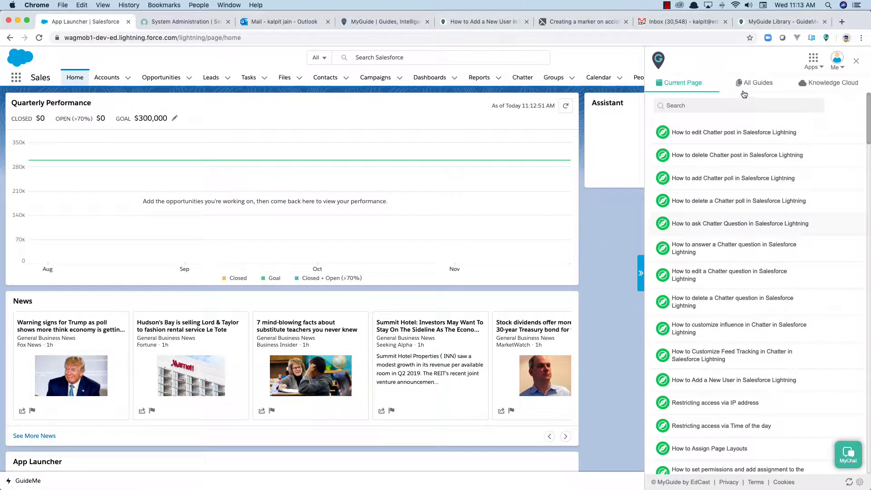
click(749, 86)
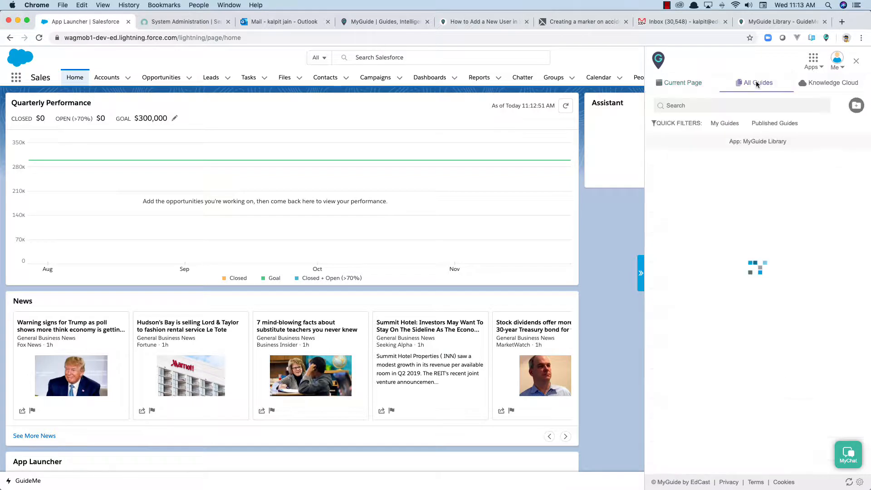
click(690, 189)
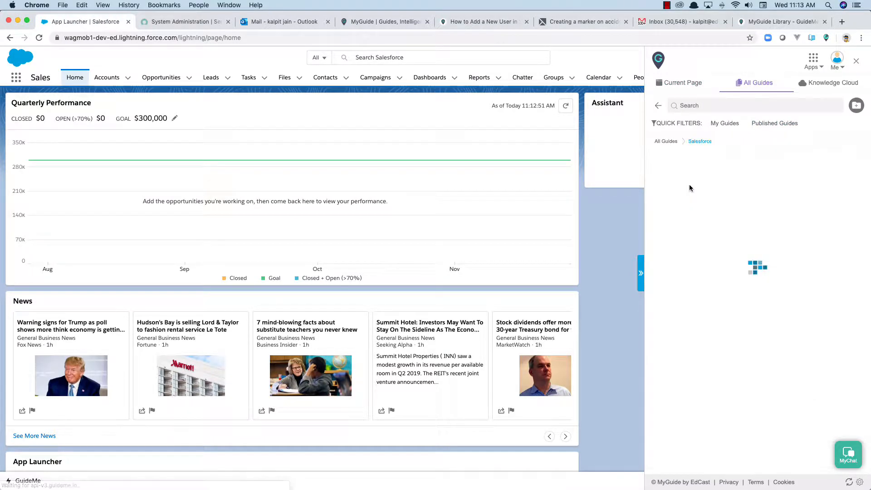
click(699, 193)
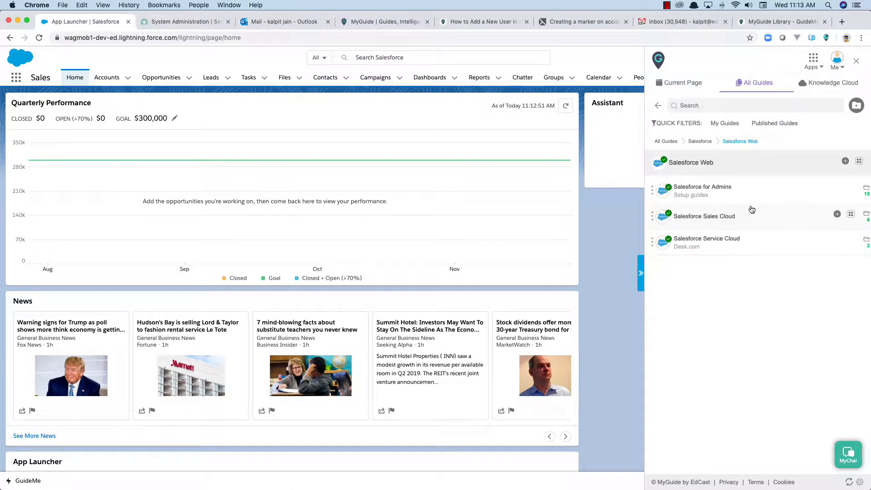
click(719, 218)
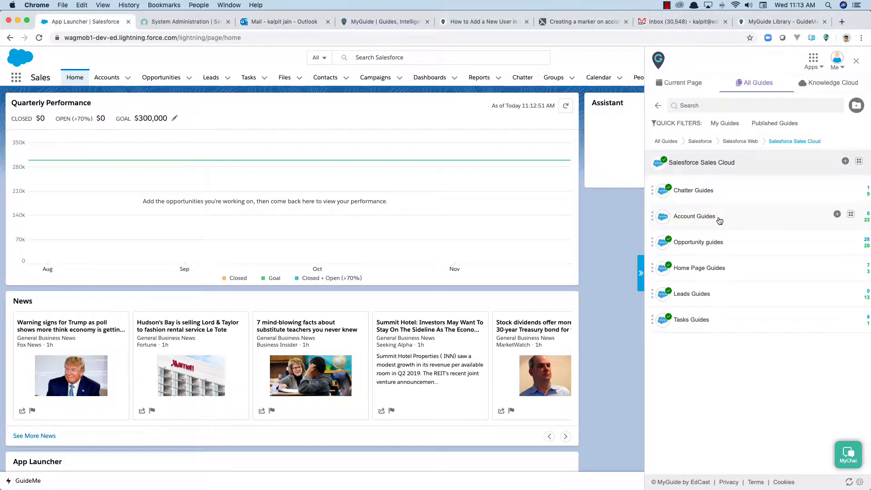
- Start a new guide under Home Page Guides named "How to organize your navigation menus on the Salesforce home page"
click(704, 269)
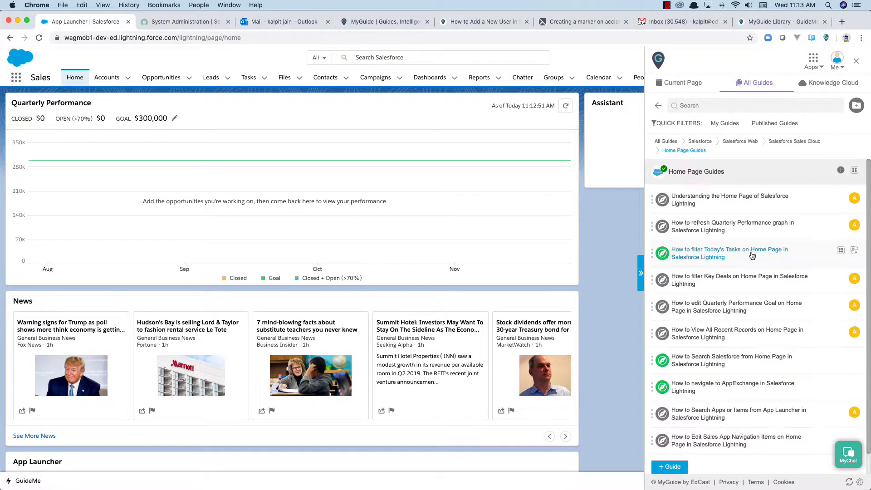
scroll(748, 257, down, 2)
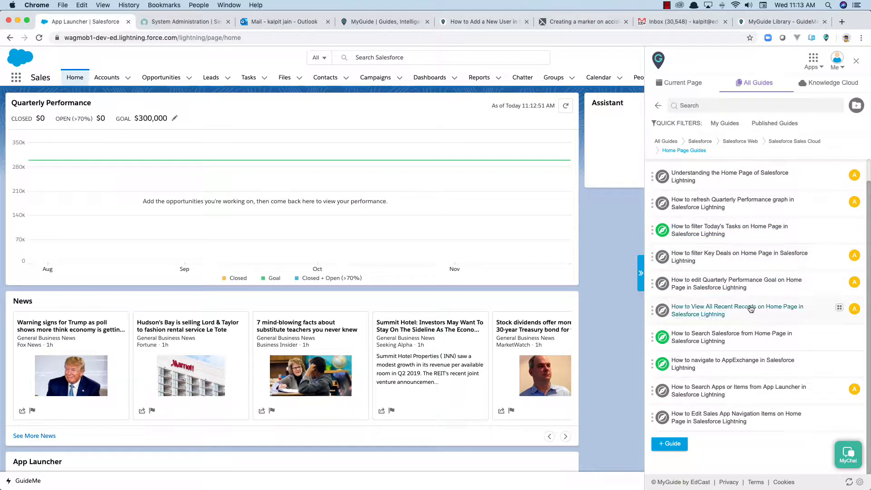
click(670, 443)
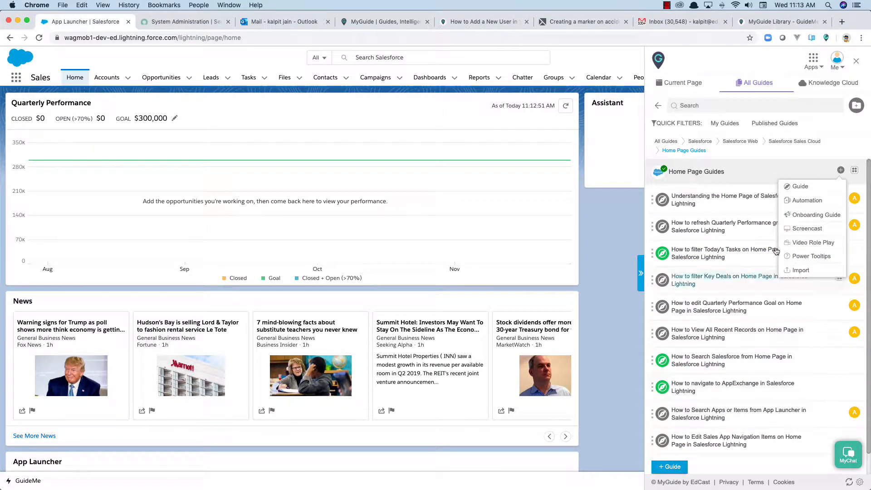
click(801, 186)
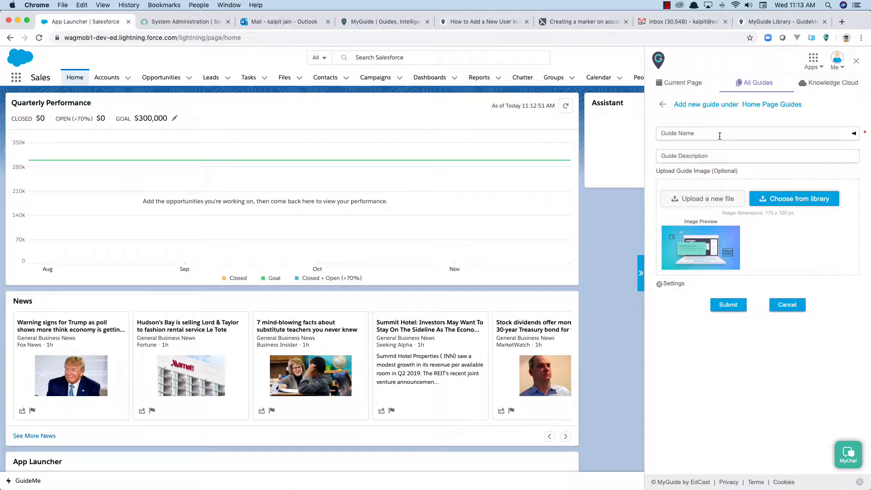
text(How to organize your navigation menus on the Salesforce home page)
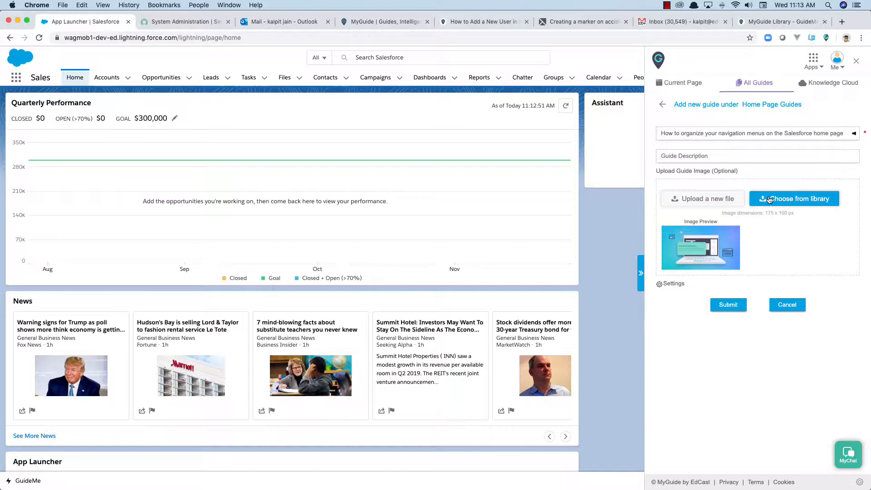
- Choose the light-blue wavy pattern from the image library's Colors collection as the guide image
click(770, 200)
click(364, 176)
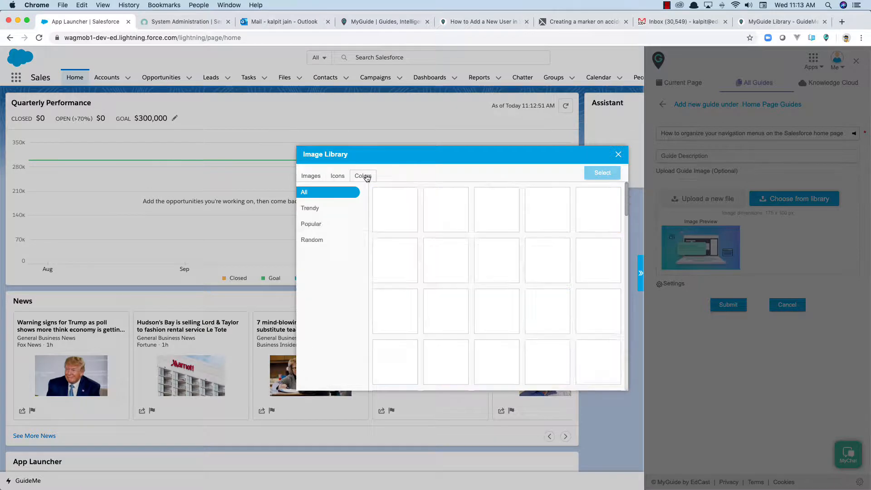
click(502, 263)
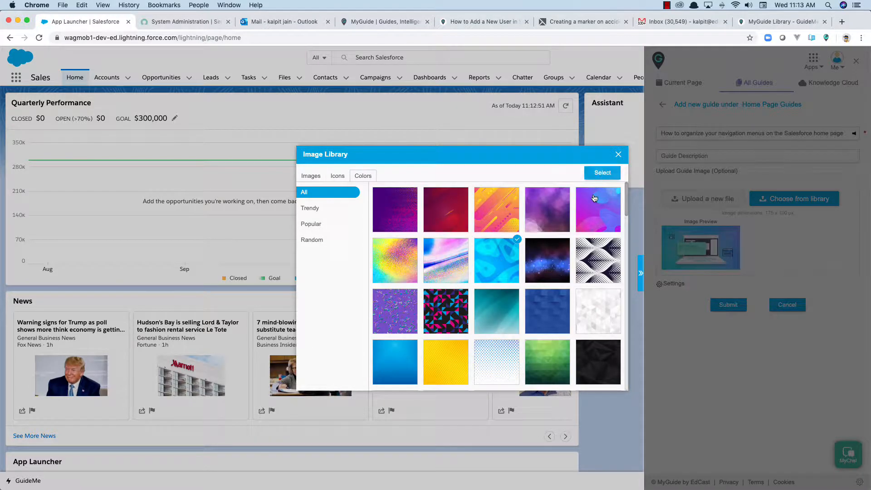
click(600, 173)
- Set the guide's voice to Jessa with English (United States) as its language, and submit the new guide
click(669, 285)
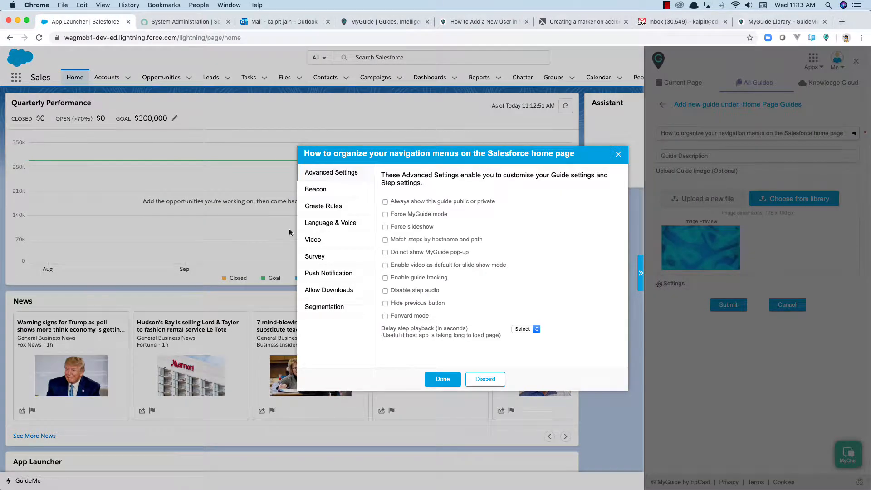
click(349, 226)
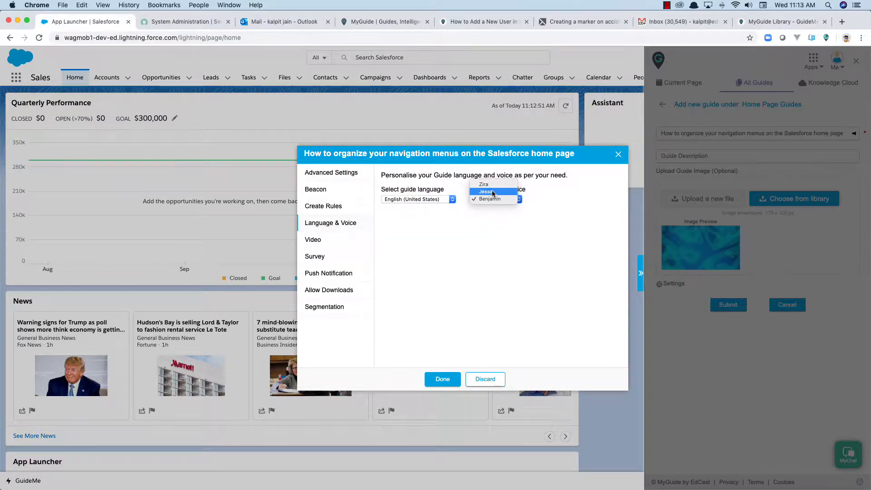
click(492, 191)
click(452, 199)
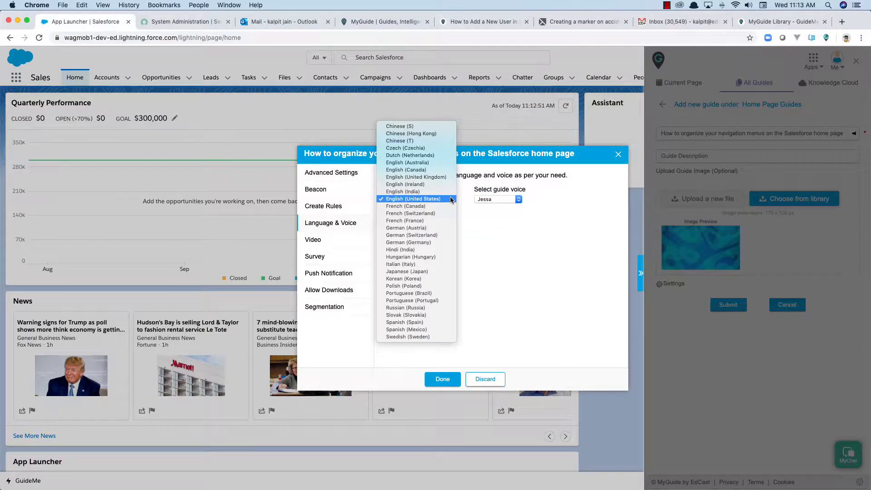
click(451, 199)
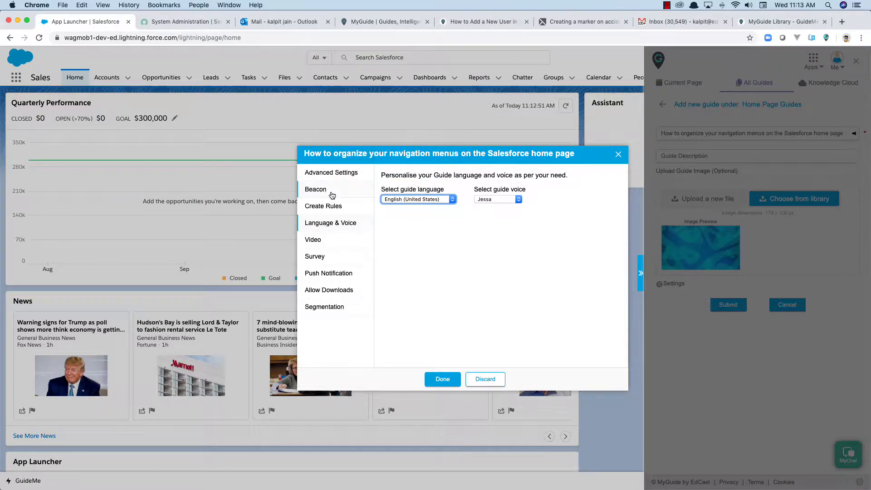
click(447, 380)
click(723, 310)
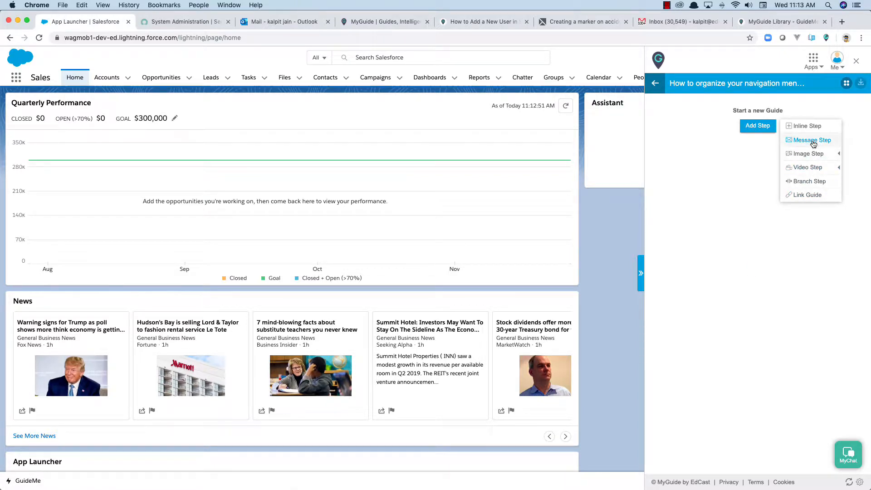
- Add a message step titled "Let's learn how to customize Salesforce menu"
click(812, 140)
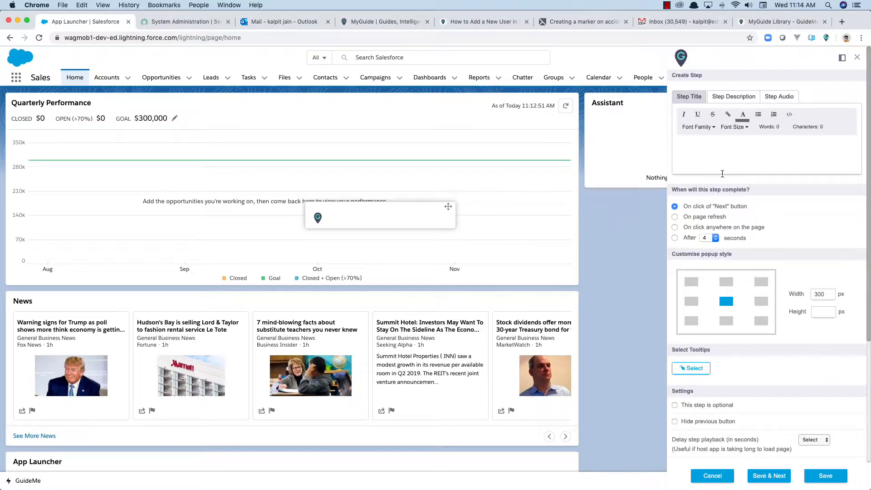
click(723, 158)
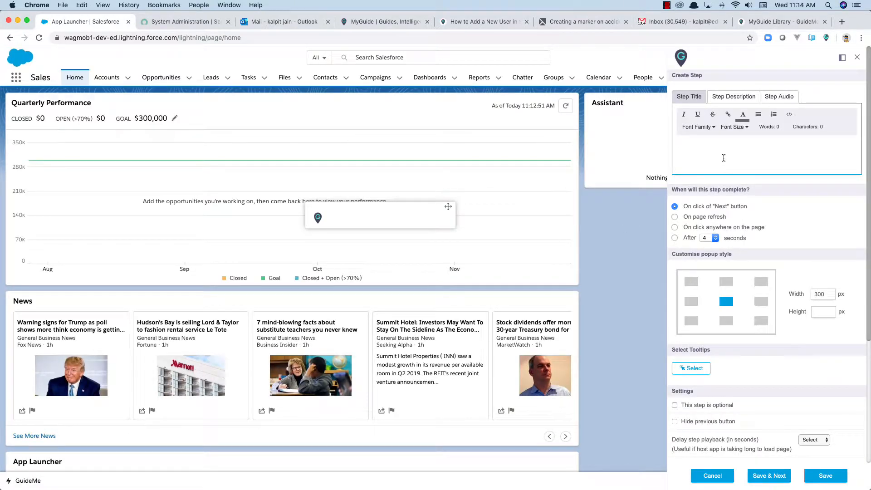
text(Let's)
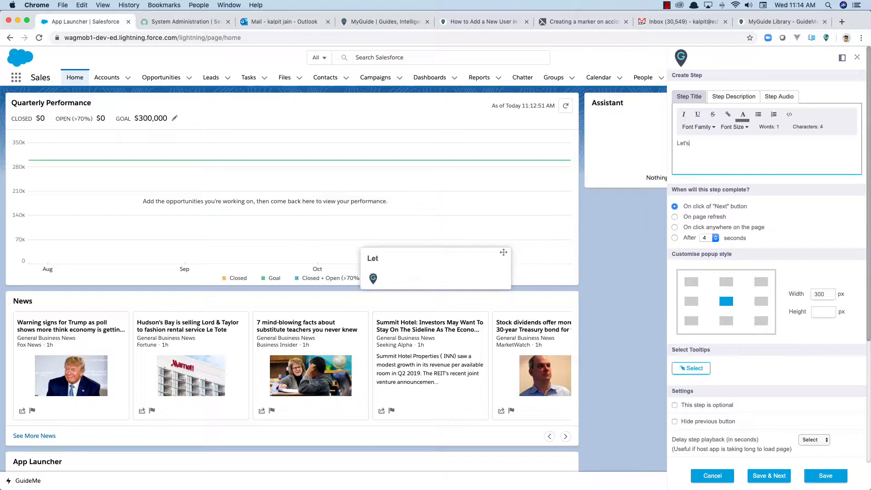
text( learn how to customize Salesfor)
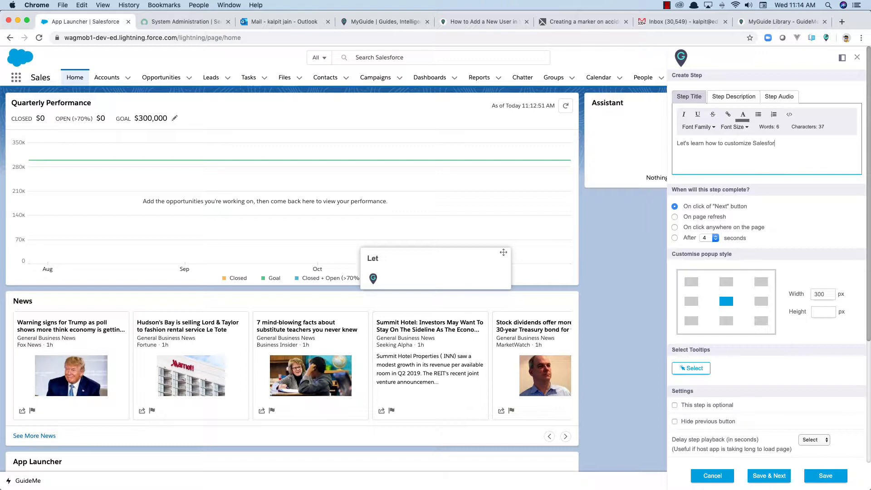
text(ce menu)
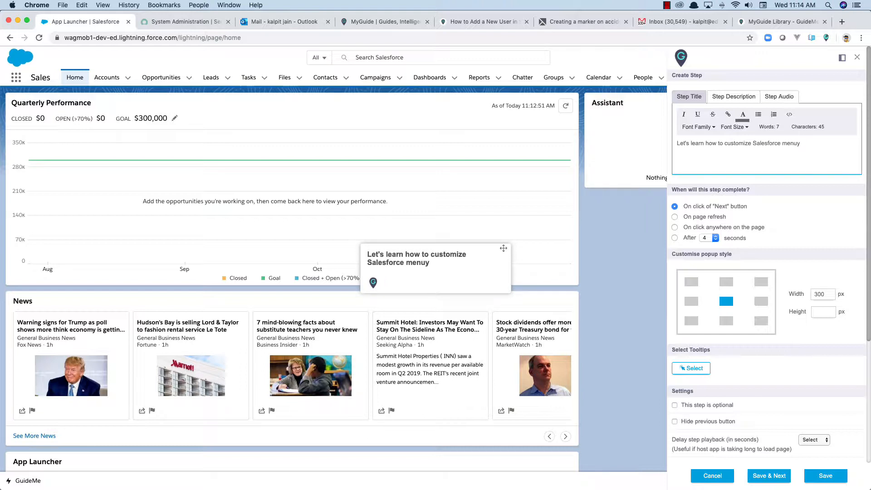
- Preview the message step's audio and insert a 500 pause before "how" in its text
click(778, 97)
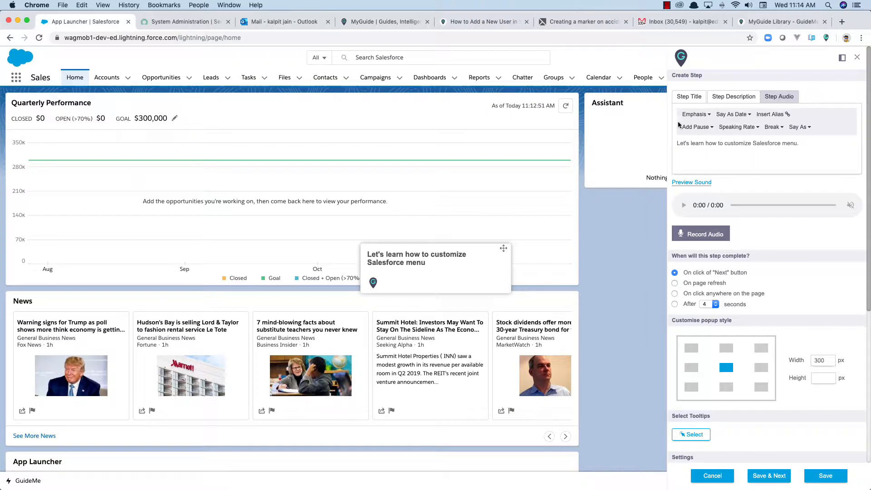
click(706, 183)
click(704, 144)
click(708, 128)
click(706, 145)
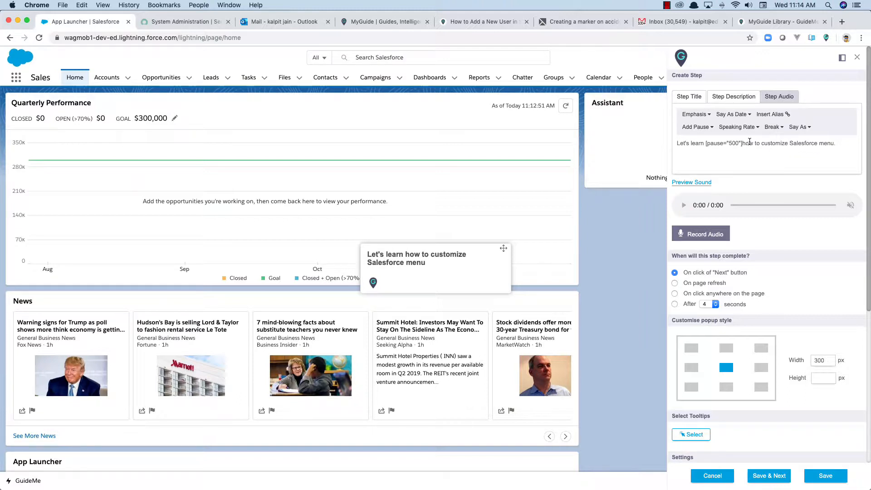
- Apply strong emphasis to "Salesforce" in the step audio text and preview the sound
click(780, 128)
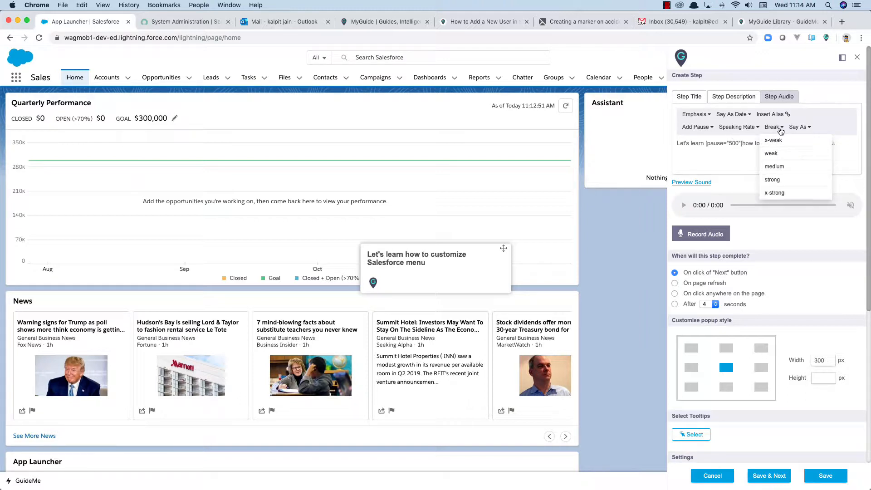
click(781, 129)
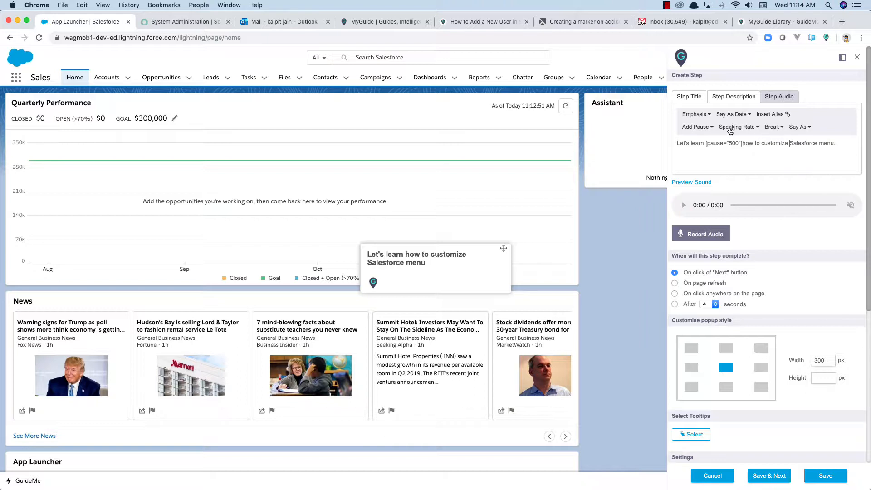
double_click(804, 143)
click(709, 115)
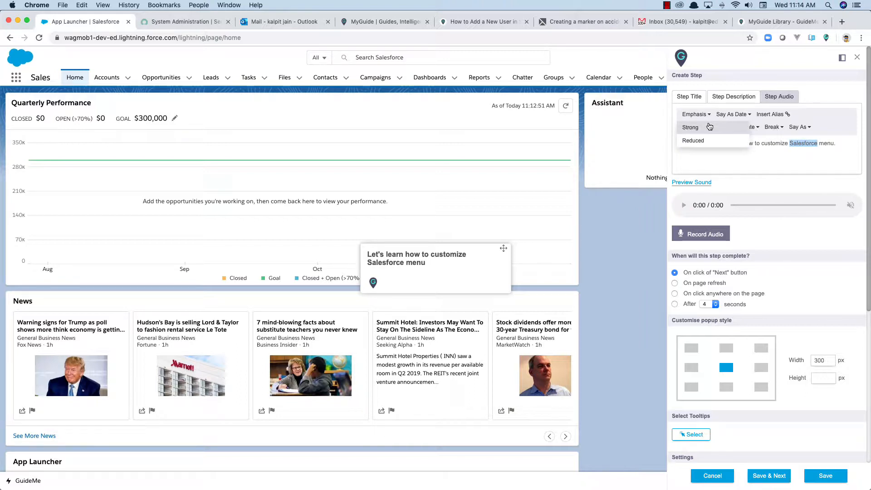
click(710, 127)
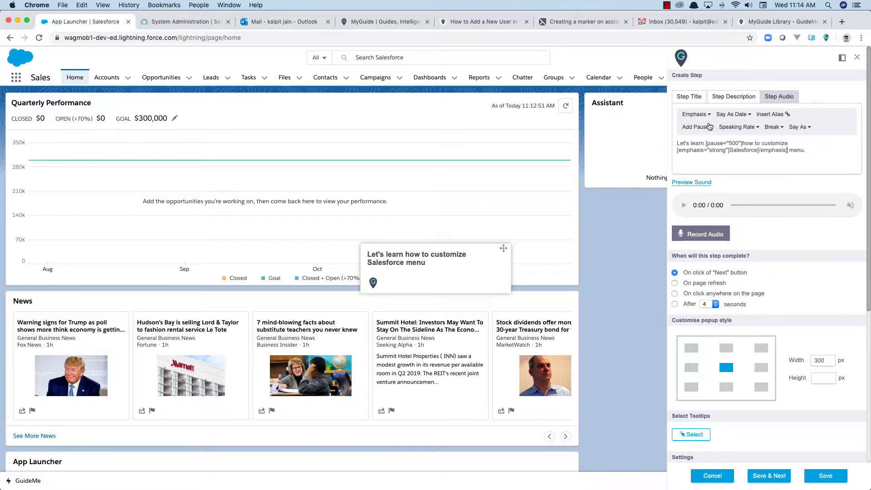
click(702, 184)
- Set the message step's screen opacity to 3 and save the step
scroll(731, 397, down, 5)
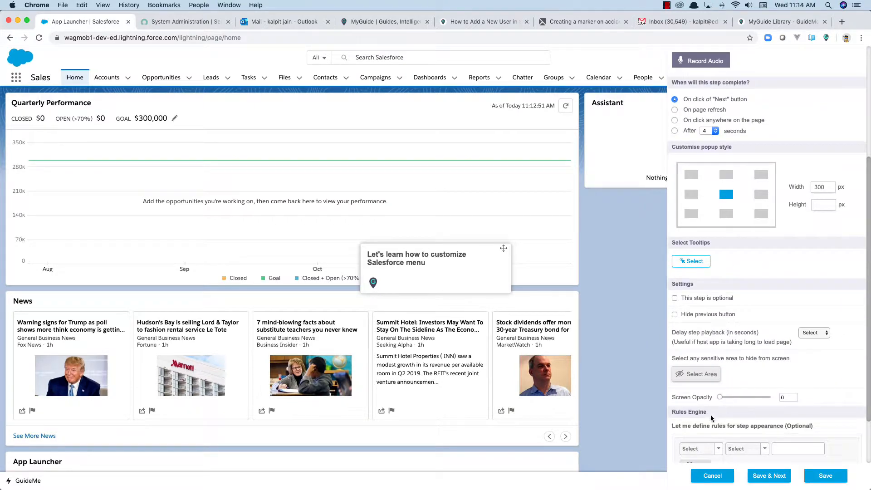
drag(720, 398, 735, 398)
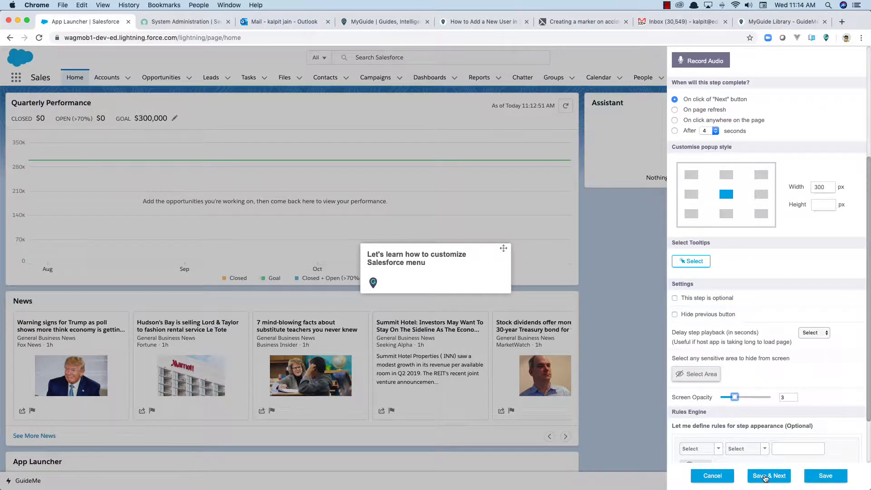
click(809, 475)
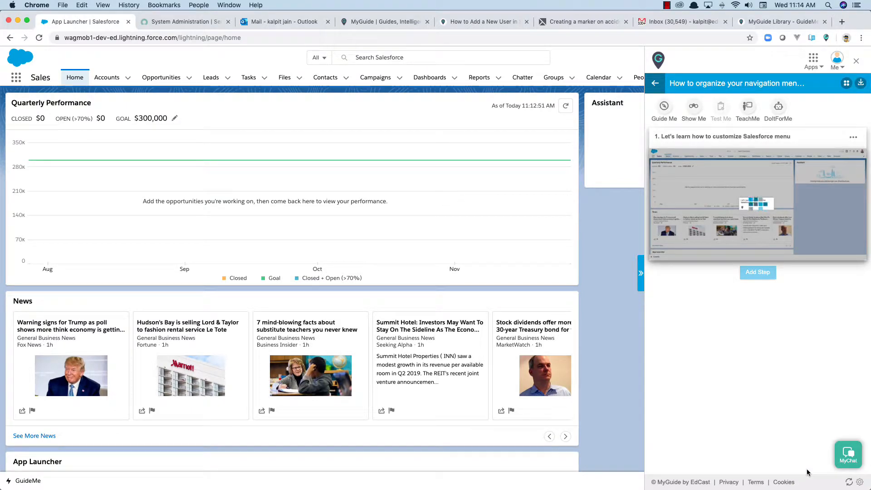
- Add an inline step on the navigation bar's edit pencil, keeping the title Click on "Edit nav items", and save it to continue capturing
click(763, 273)
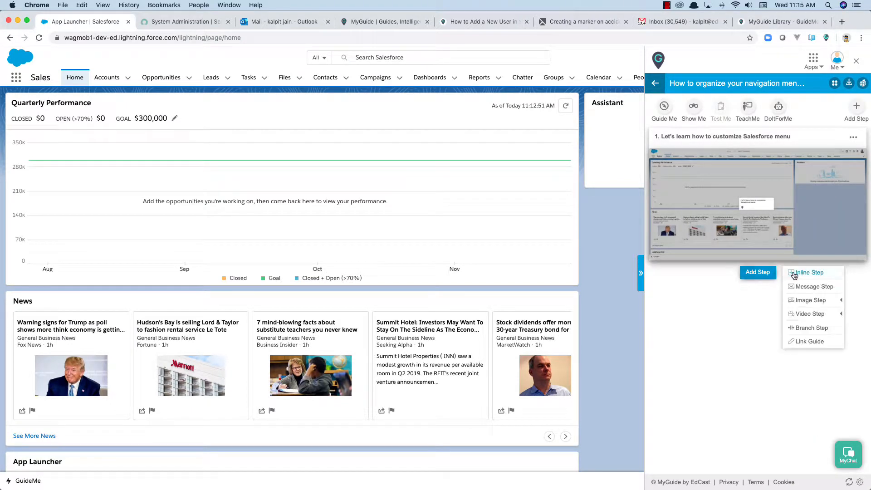
click(796, 274)
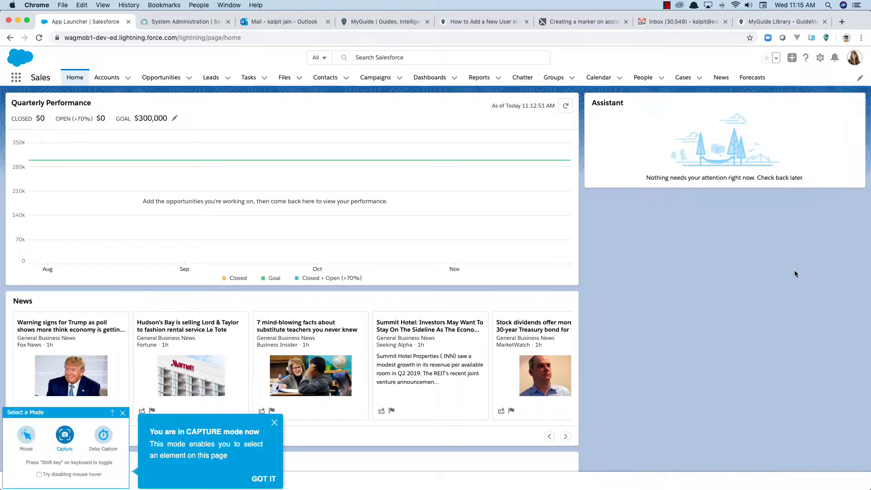
click(861, 79)
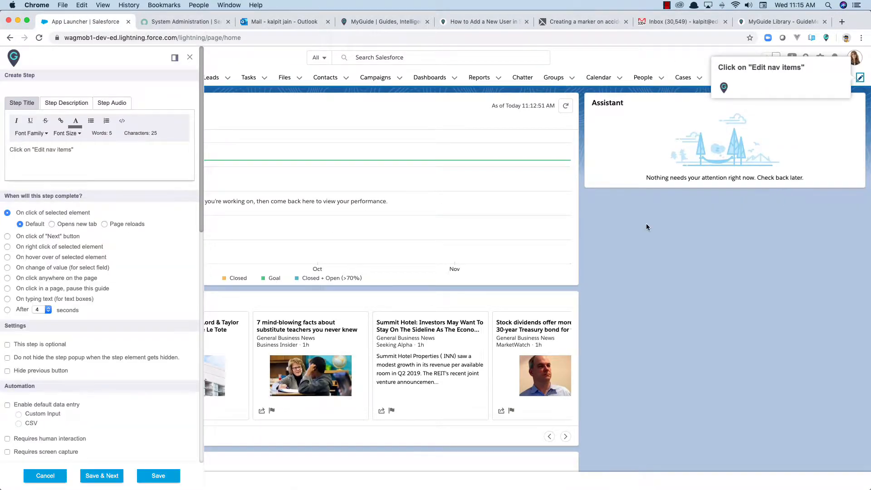
click(108, 475)
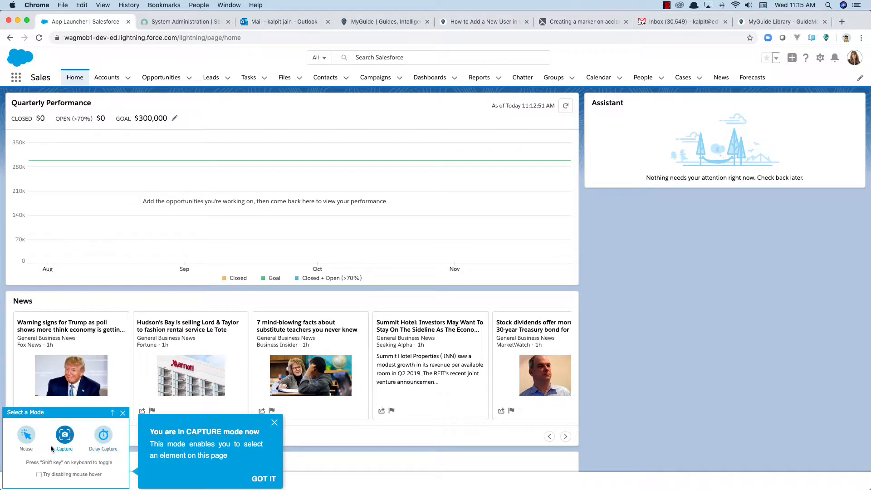
- Open the Sales app's navigation items editor in navigate mode and capture its "Edit Sales App Navigation Items" heading as an inline step
click(26, 434)
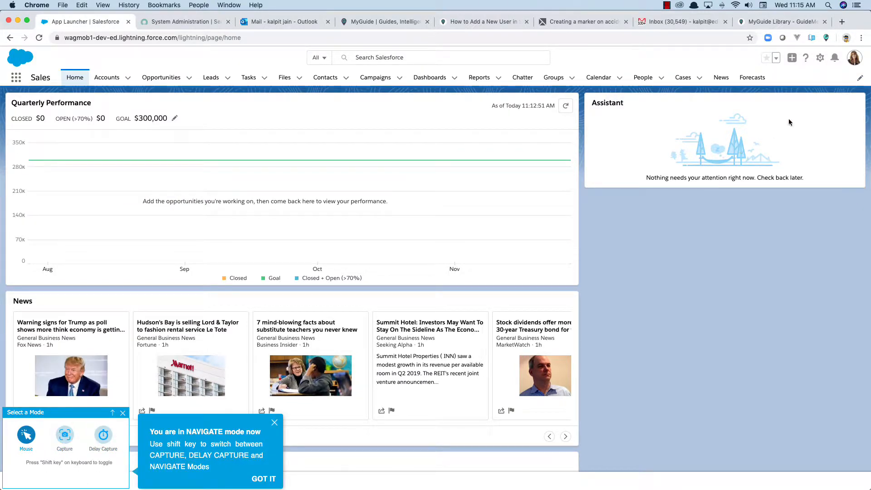
click(859, 77)
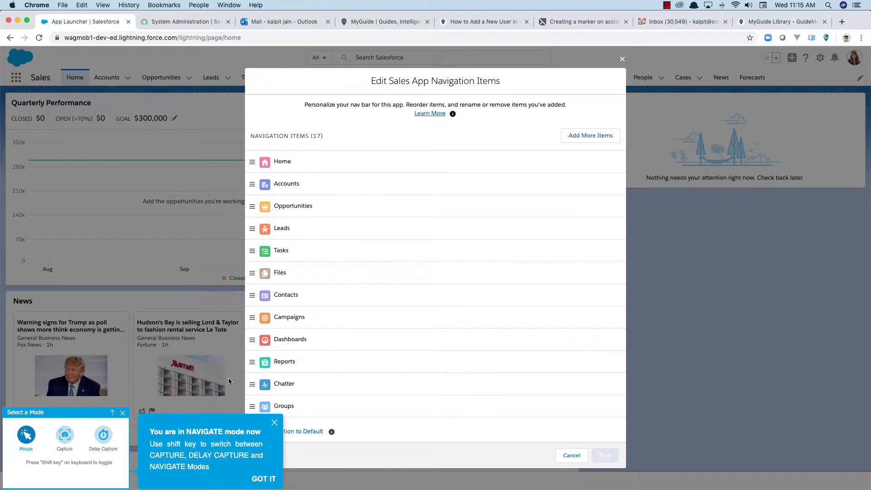
click(66, 439)
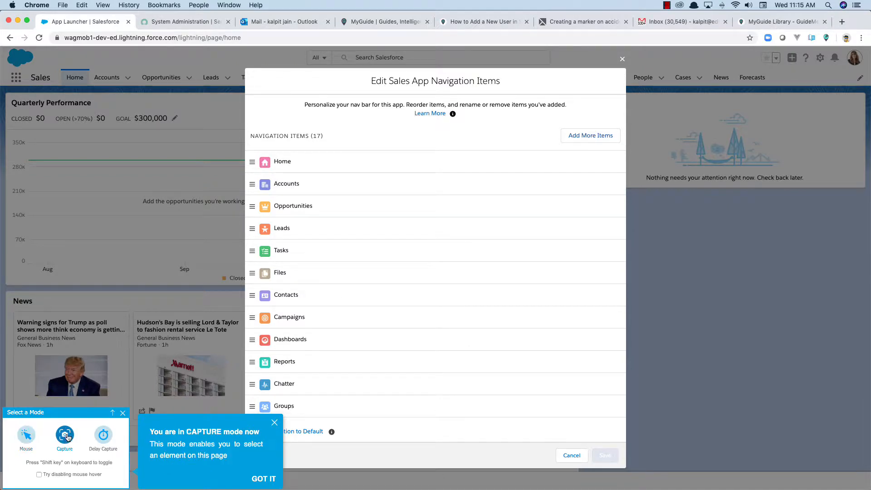
click(416, 83)
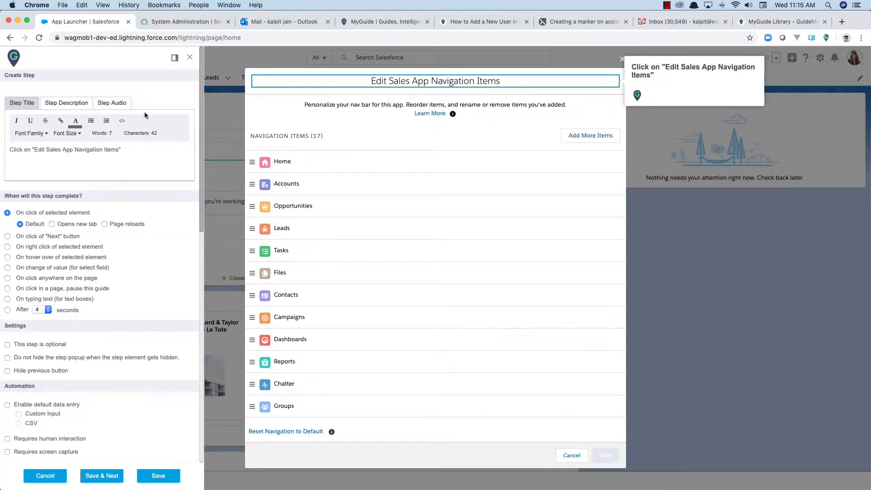
- Replace the step title with "Simply drag and drop items and you are all set" and save the step
click(136, 153)
key(super+a)
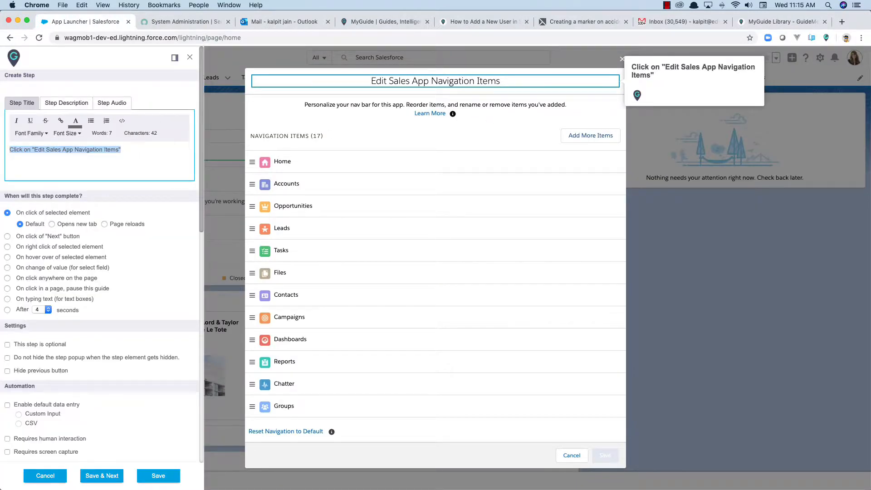
text(Simply dra)
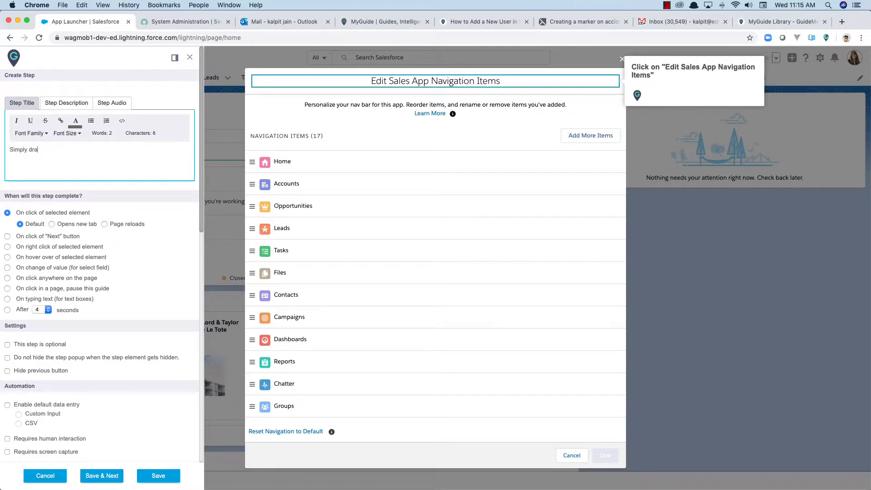
text(g and drop items and you are all set)
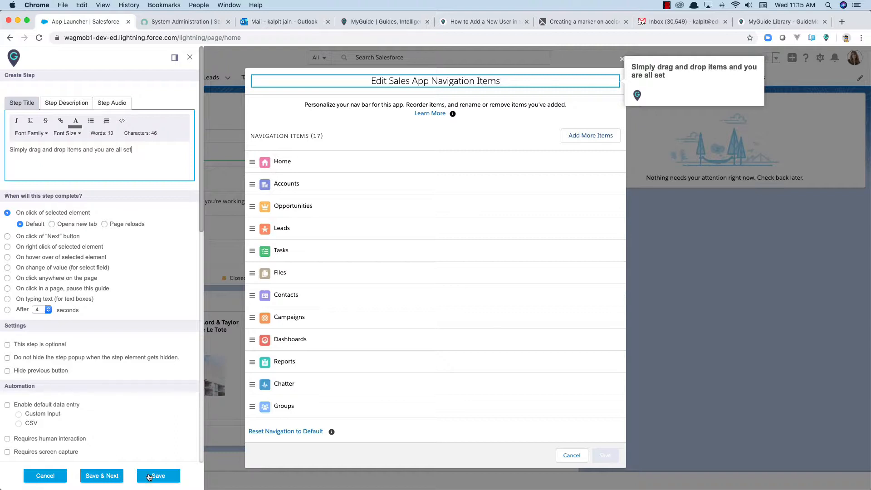
click(149, 477)
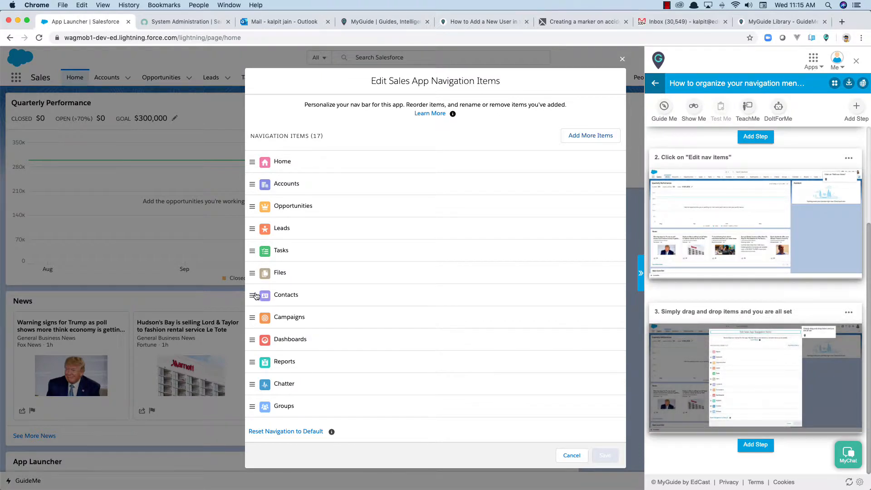
- Move Contacts above Files in the navigation items and capture the editor's Save button as a new inline step
drag(254, 295, 259, 275)
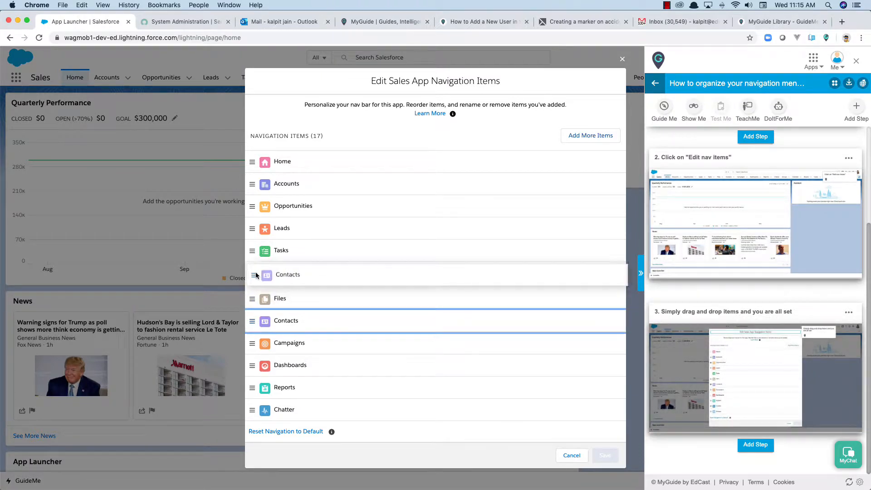
click(756, 445)
click(796, 345)
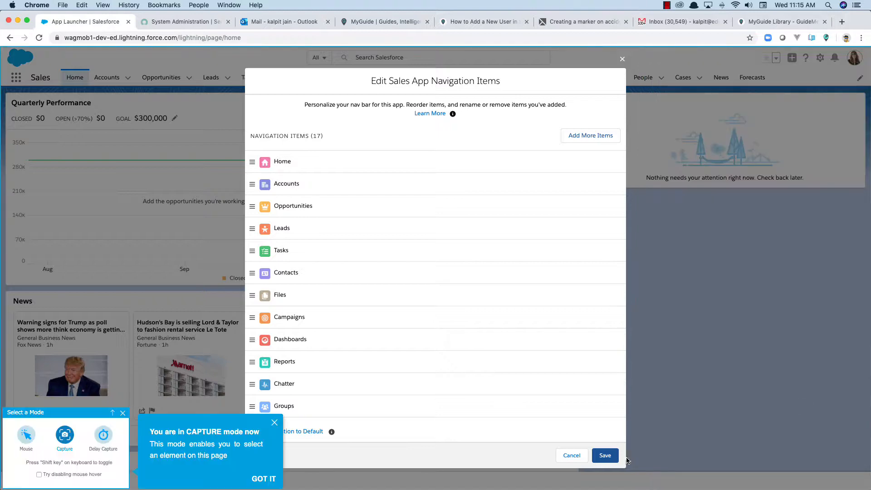
click(598, 459)
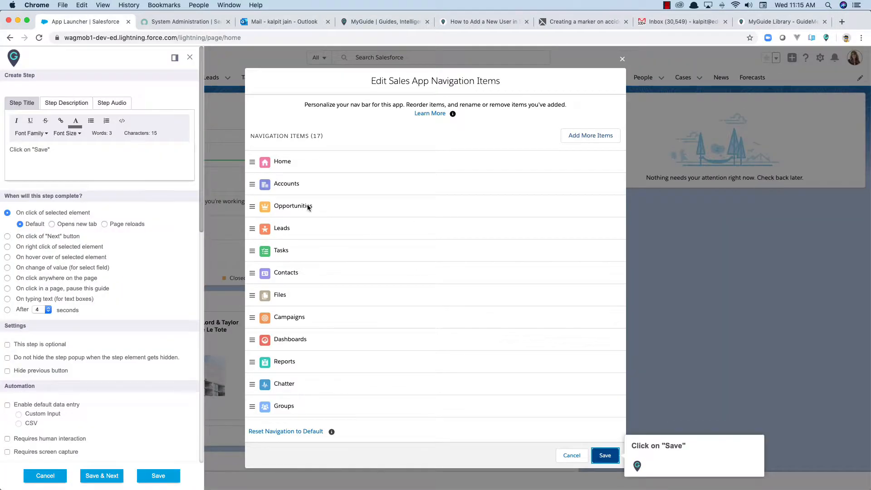
- Extend the step title to 'Click on "Save" and your new menu is done' and save the step
click(100, 148)
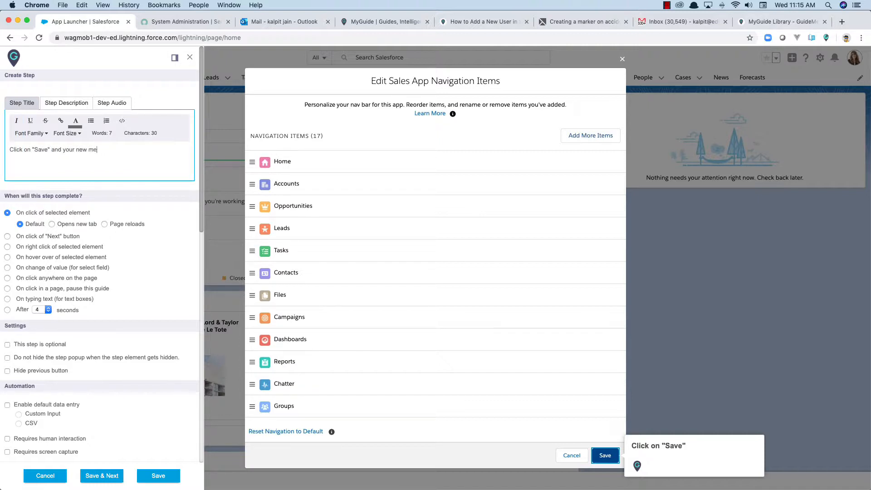
text(and your new men)
key(BackSpace)
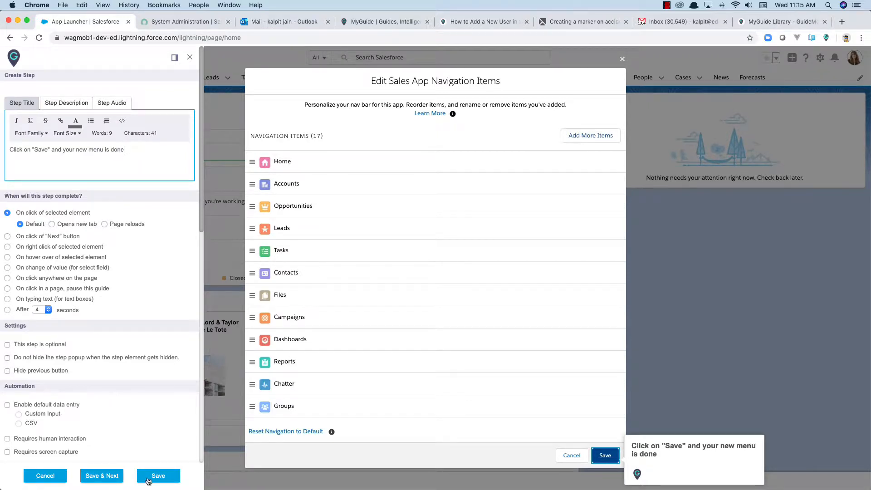
click(157, 476)
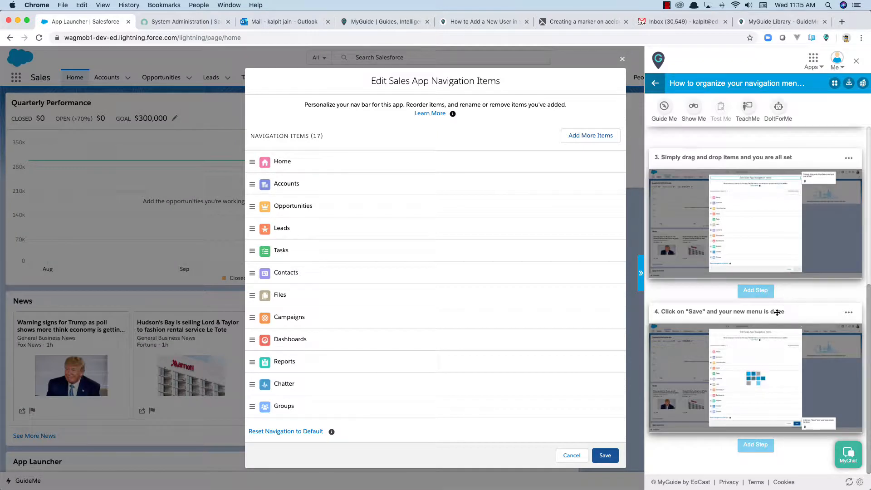
- Review the captured steps of the navigation menu guide and publish the guide
scroll(777, 312, up, 6)
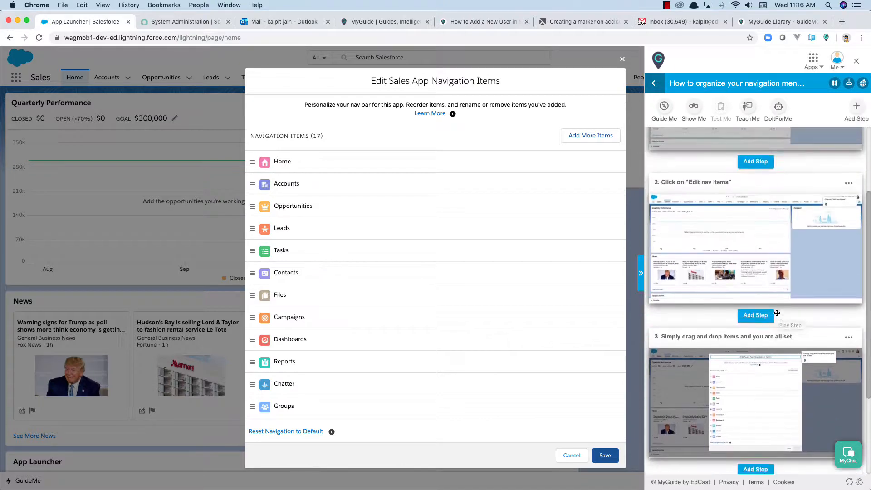
scroll(753, 215, down, 6)
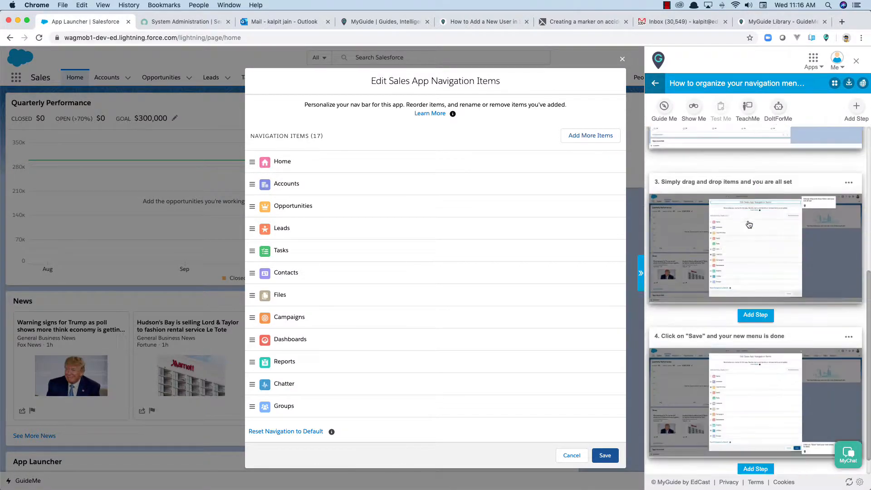
scroll(748, 226, up, 6)
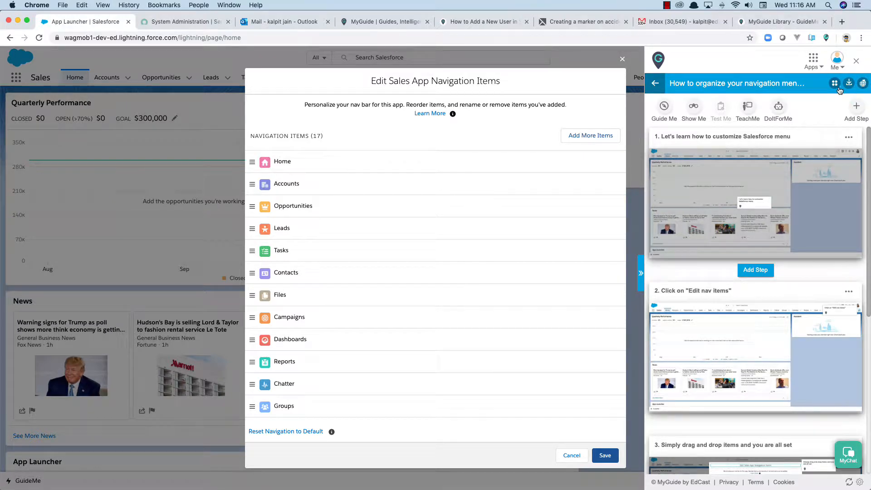
click(862, 85)
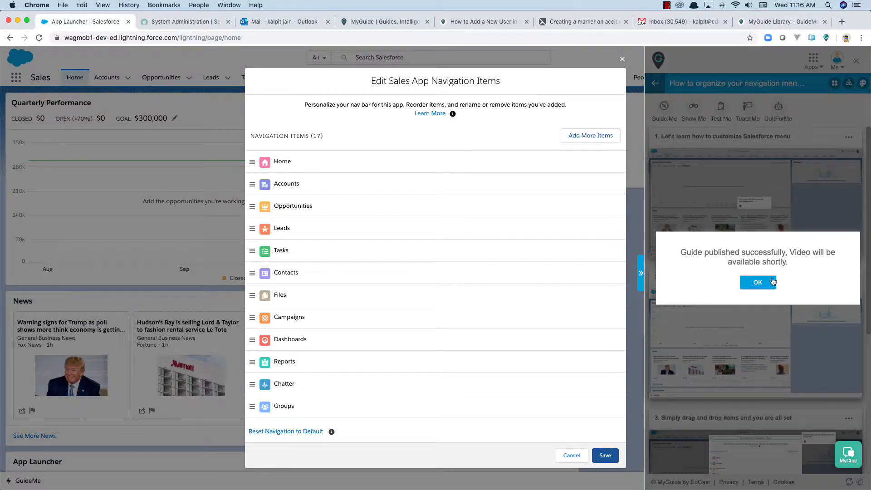
click(772, 281)
- Open the guide on filtering Today's Tasks on the home page and switch its language to French (France)
click(658, 85)
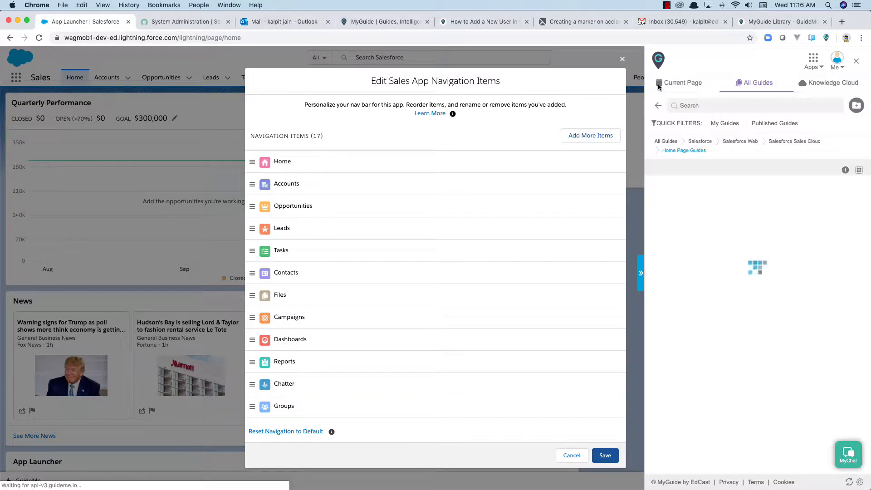
click(726, 252)
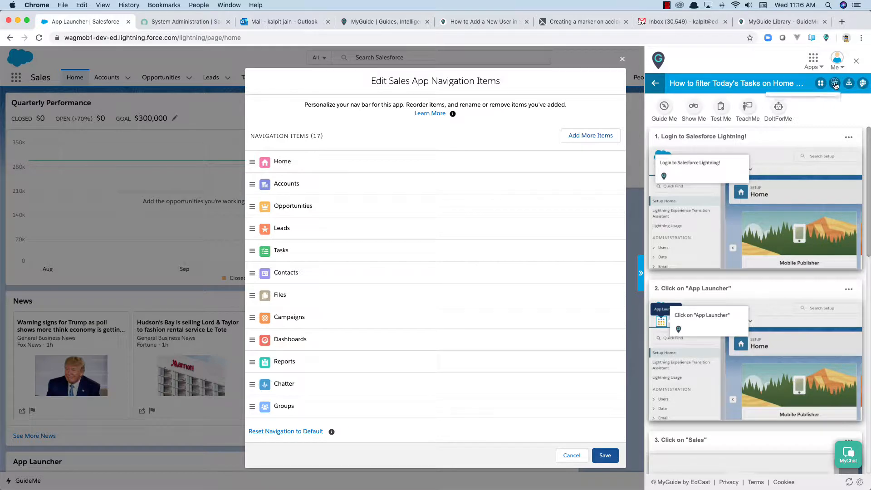
mouse_move(835, 85)
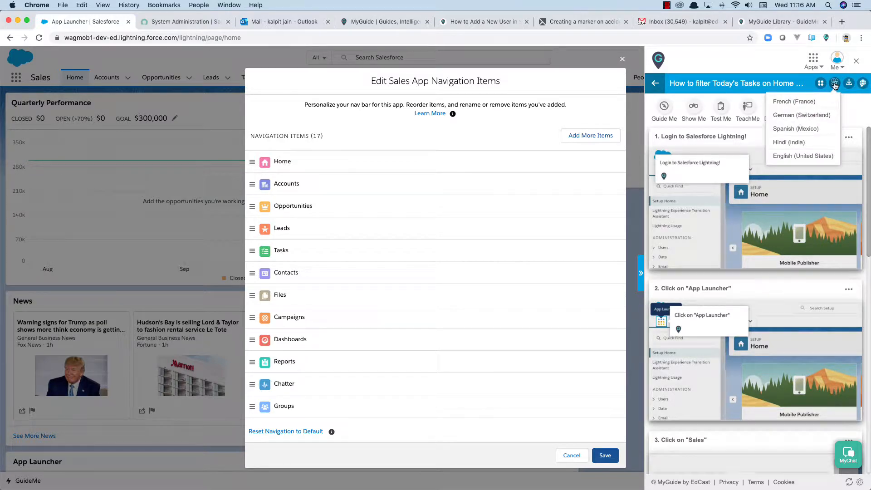
click(805, 102)
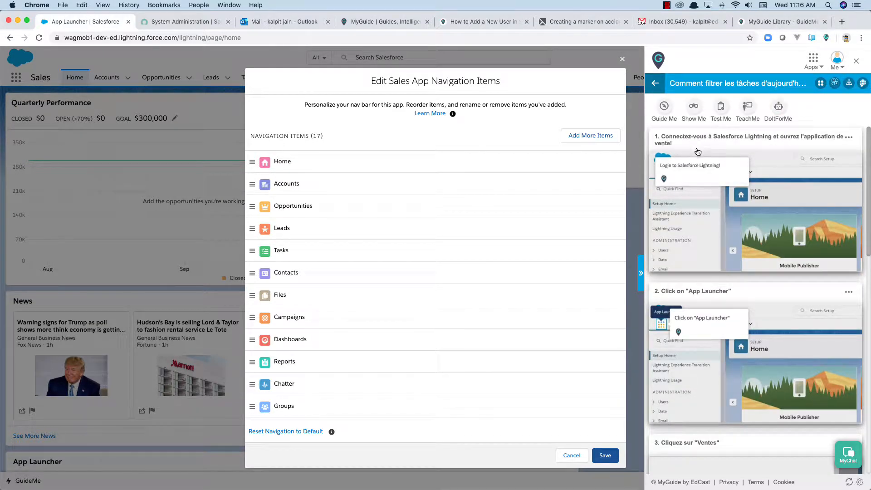
- Close the navigation items editor and preview the guide's first step in French, ending the playback
click(622, 59)
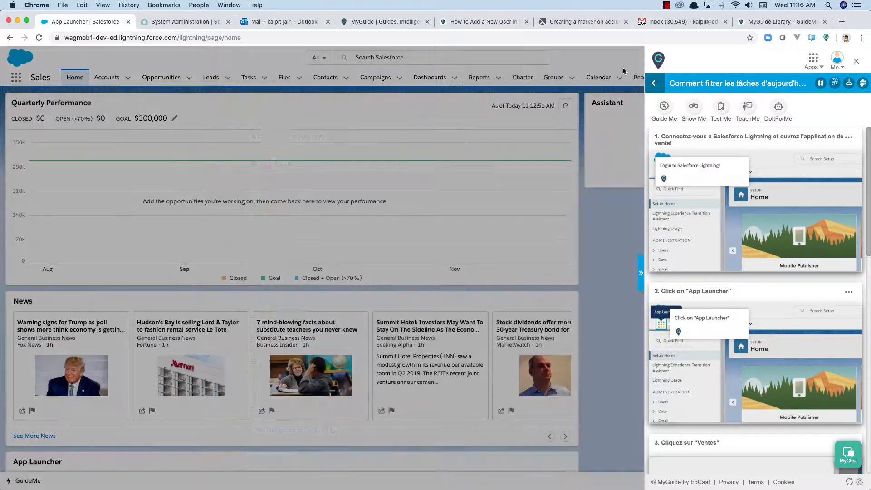
click(756, 212)
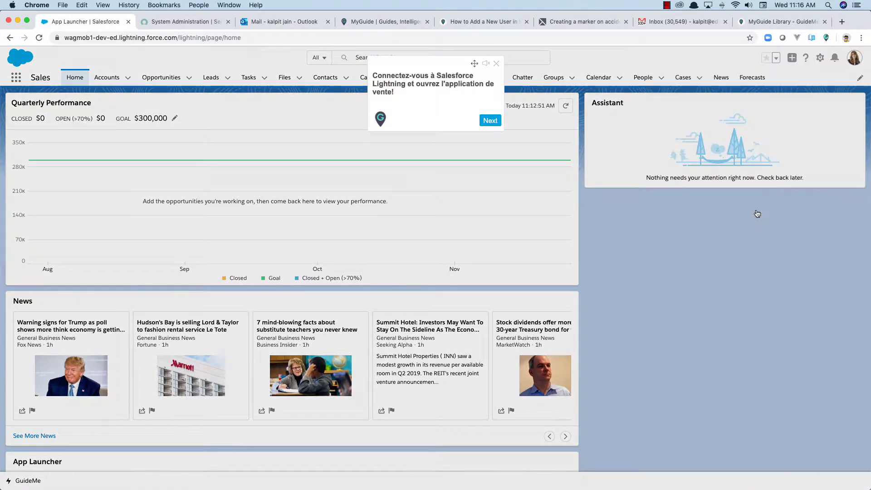
click(496, 64)
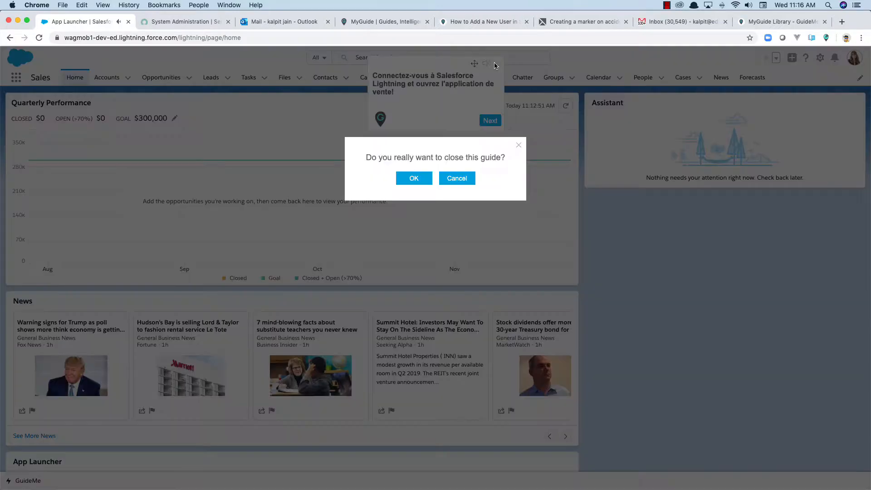
click(430, 178)
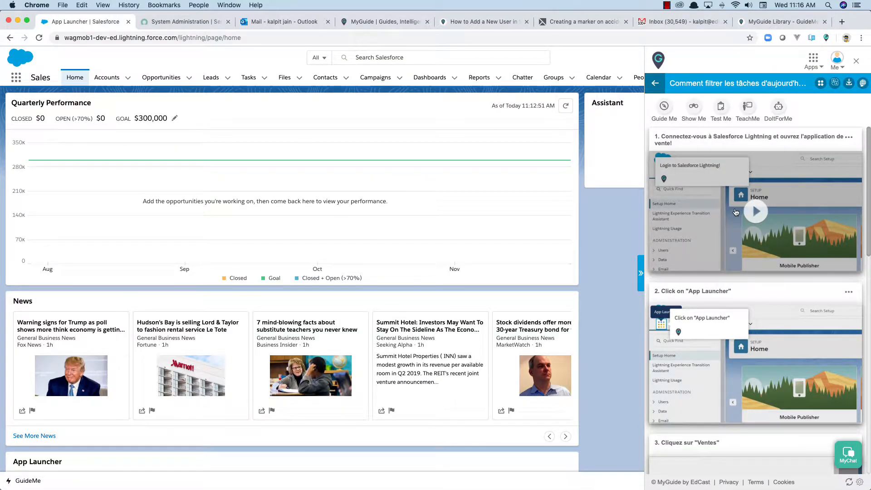
- Set the guide language back to English (United States) and return to the Home Page Guides list
click(835, 83)
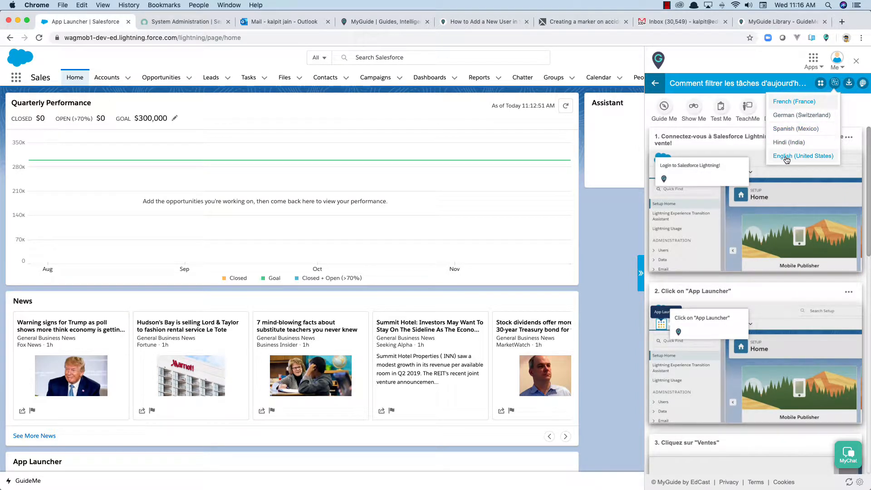
click(786, 157)
click(655, 83)
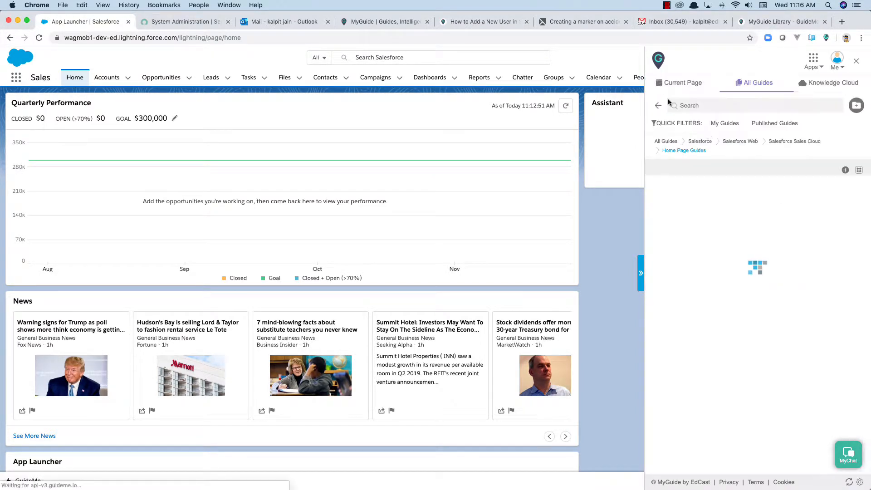
scroll(771, 218, down, 2)
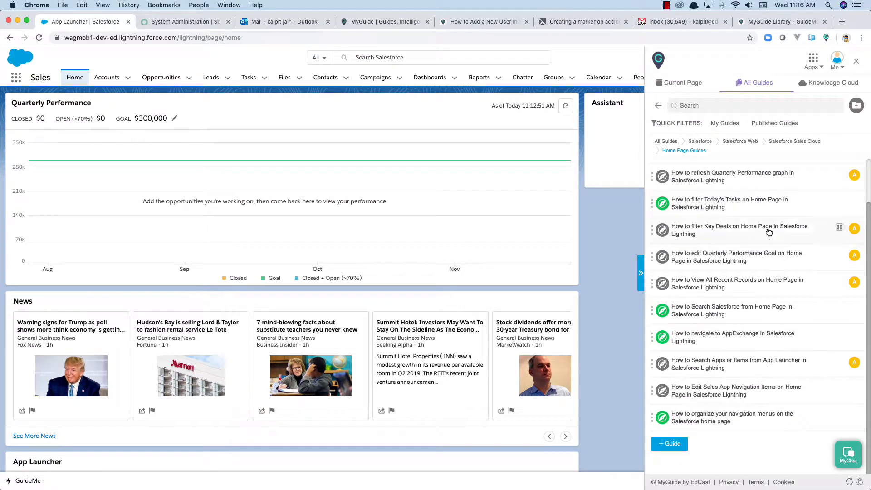
- Open "How to organize your navigation menus on the Salesforce home page" and export it as a PDF document
click(728, 417)
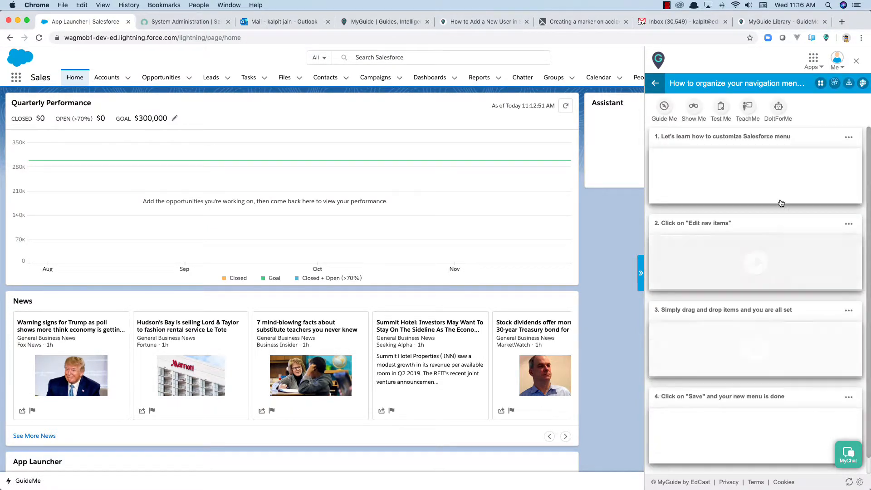
click(849, 83)
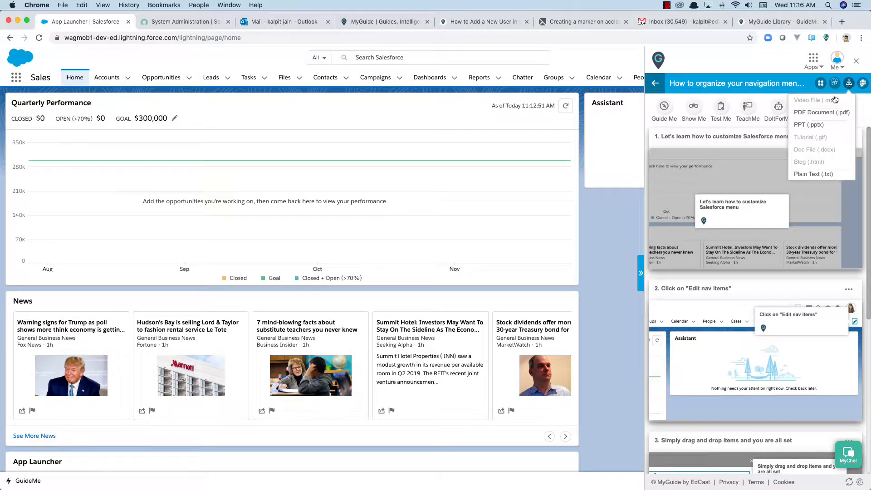
click(824, 114)
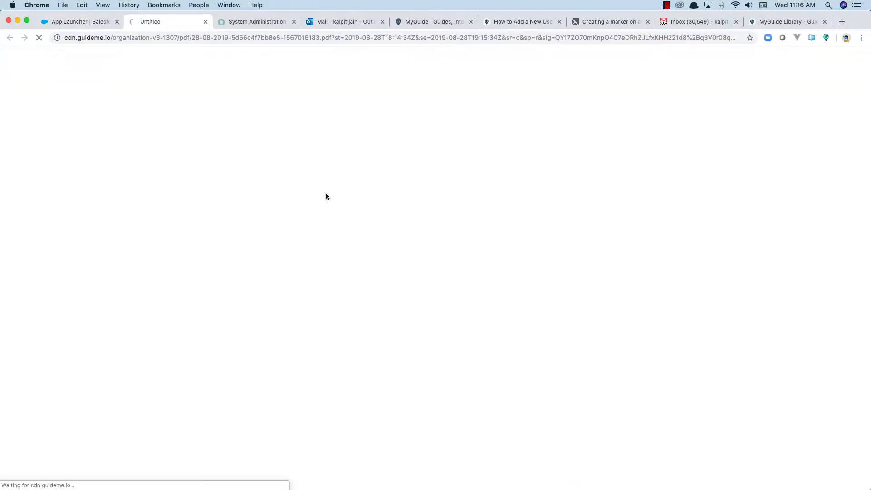
- Examine the cover and step pages of the exported PDF, and return to the Salesforce page
scroll(360, 231, down, 10)
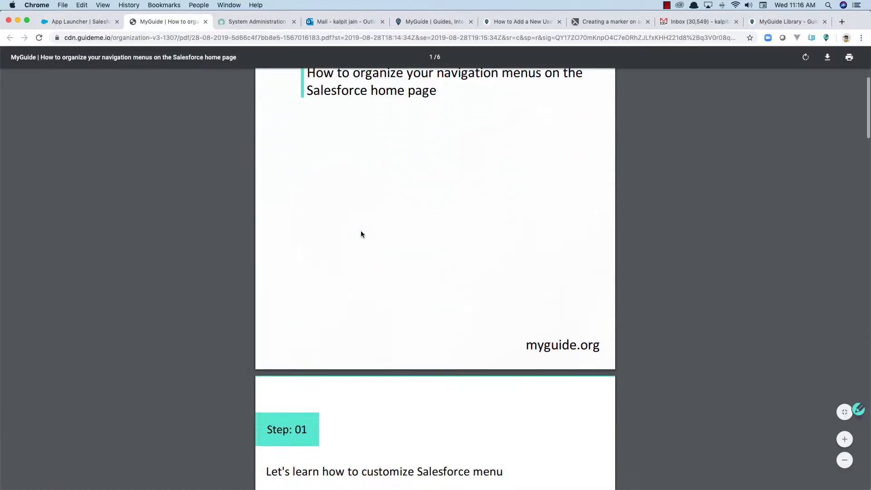
scroll(362, 234, down, 10)
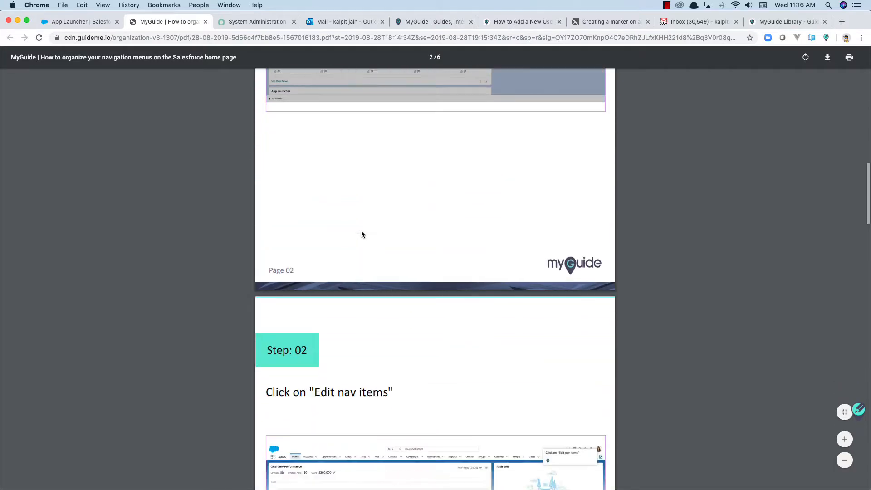
scroll(361, 230, up, 10)
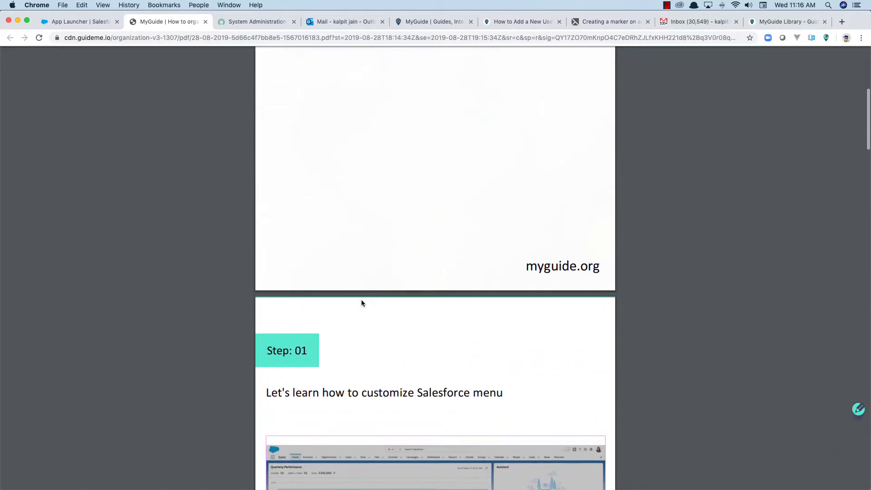
scroll(375, 257, down, 20)
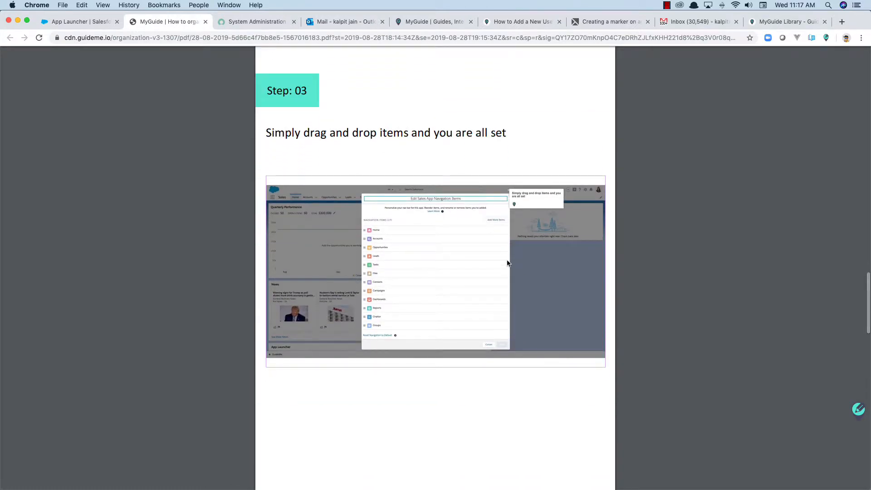
scroll(512, 259, down, 15)
scroll(484, 261, down, 15)
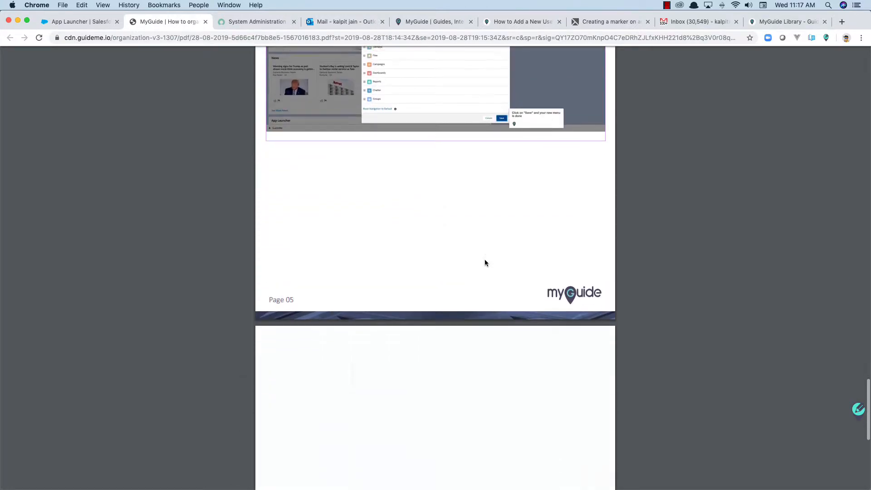
scroll(485, 261, up, 20)
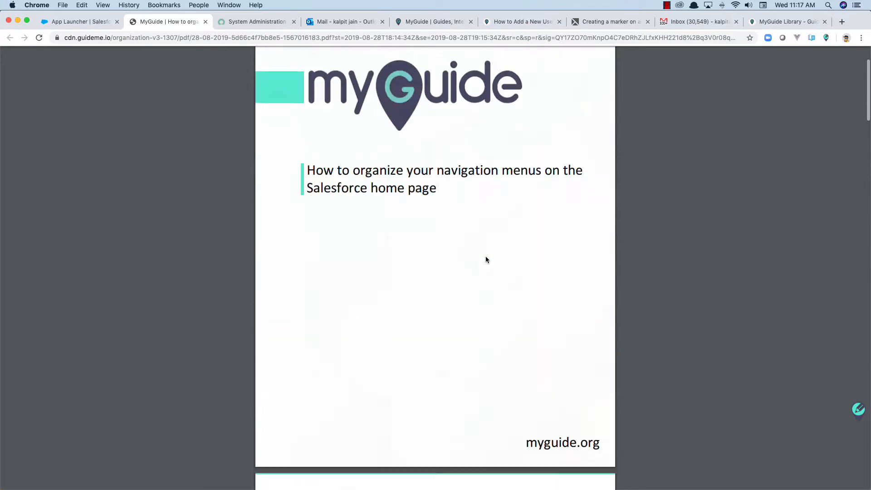
click(93, 22)
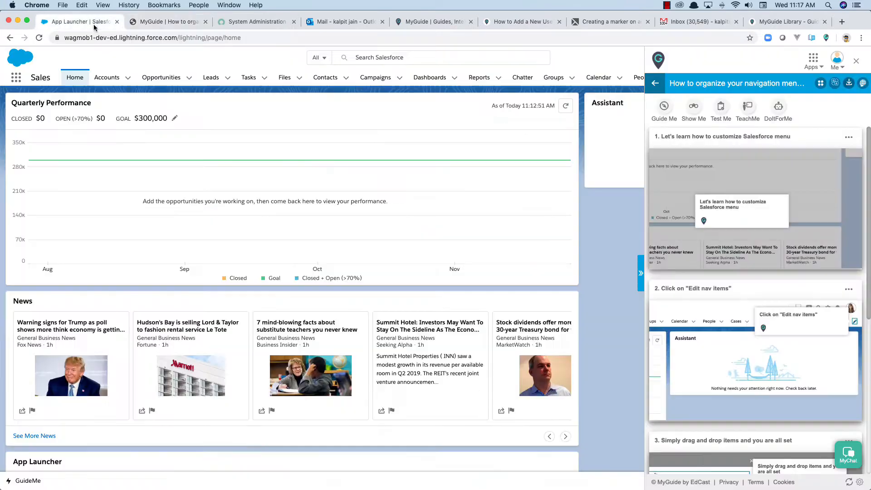
- Export the navigation menus guide as plain text (.txt), view the resulting step list, and return to the Salesforce page
click(848, 87)
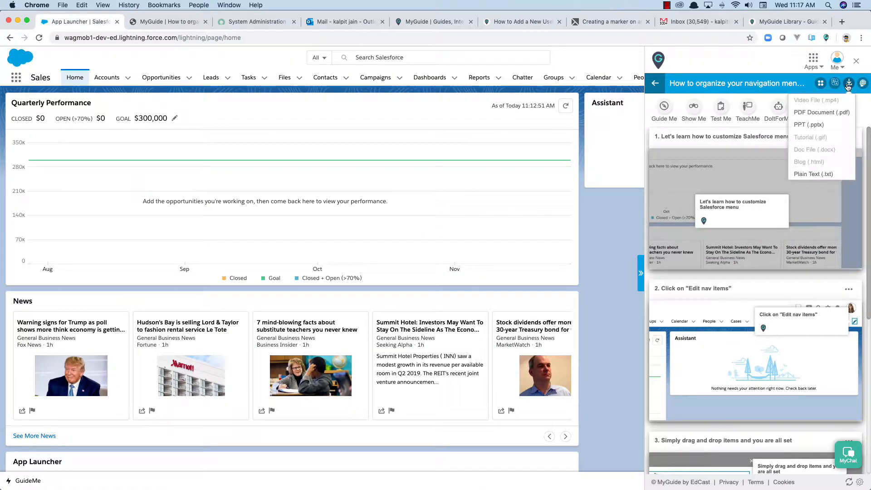
click(821, 172)
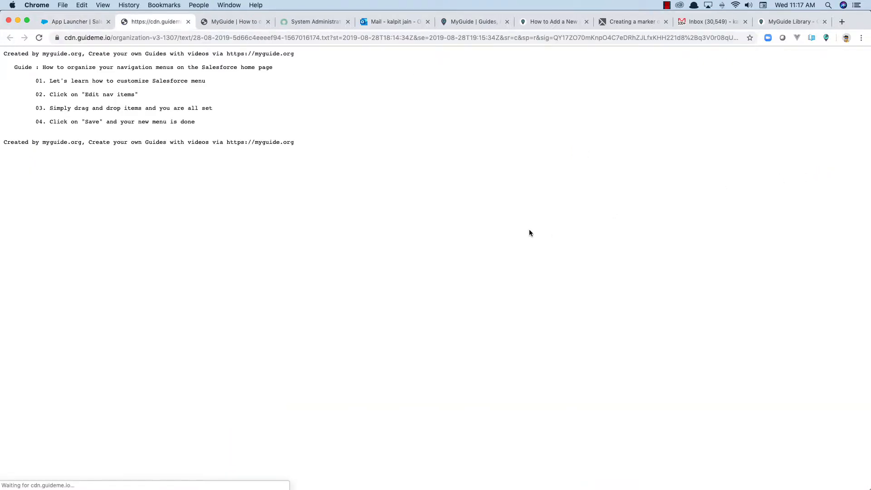
click(95, 23)
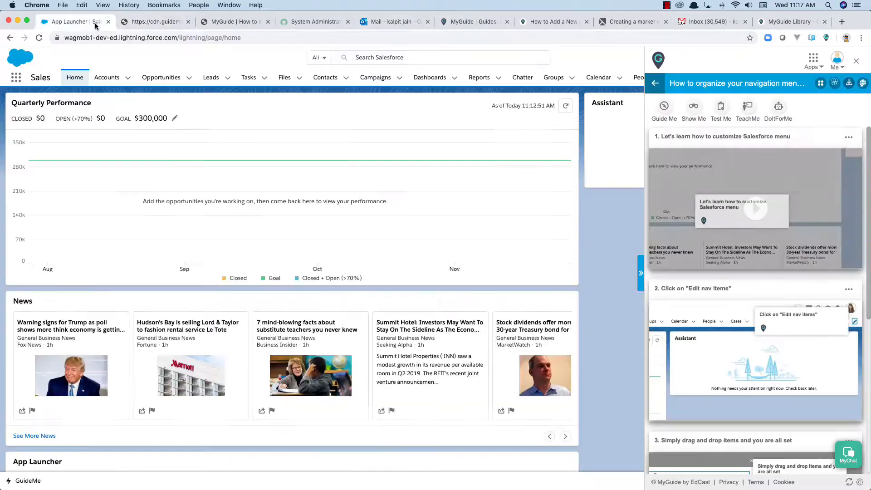
- Refresh the guide, export it as a Tutorial (.gif), look over the exported text and PDF pages, and return to the Salesforce page
click(849, 482)
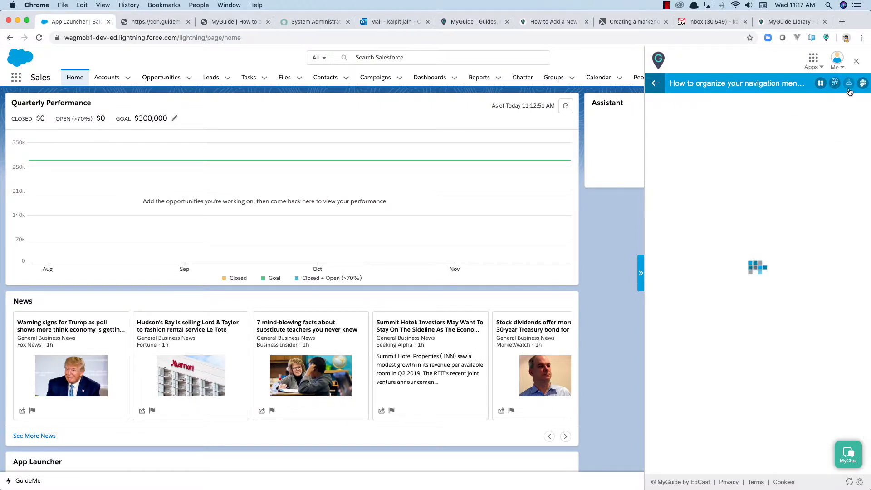
click(848, 83)
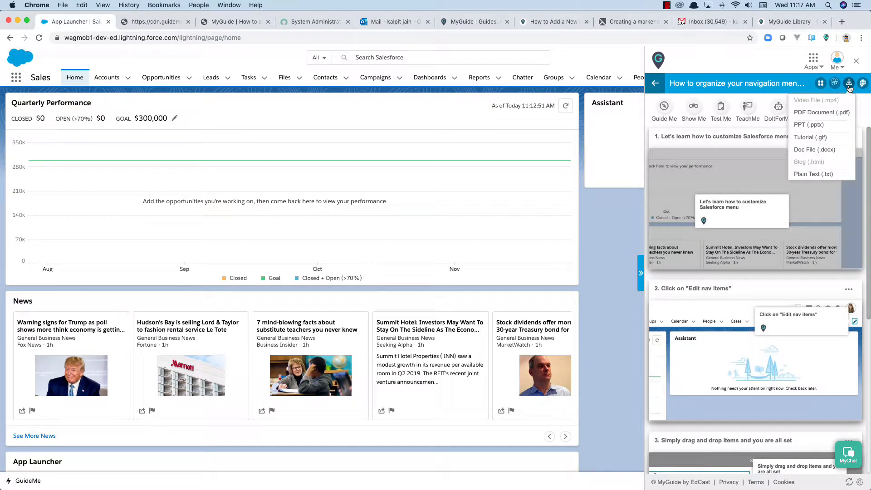
click(817, 139)
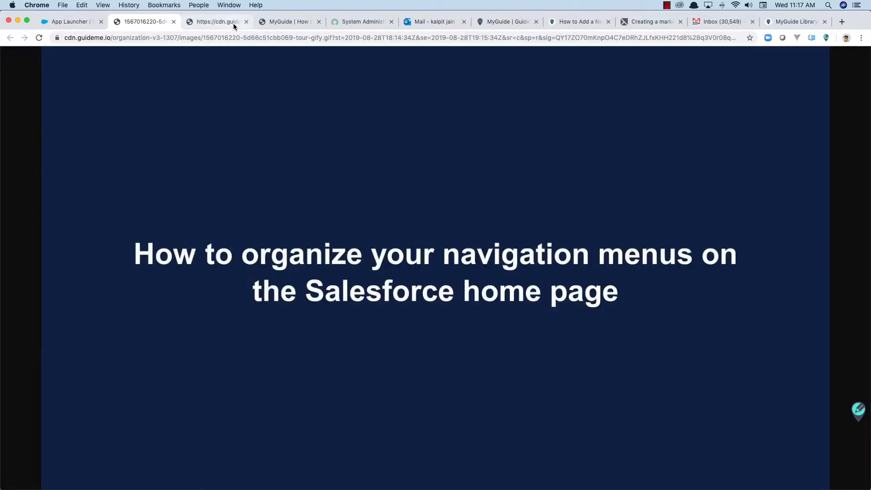
click(231, 22)
click(277, 23)
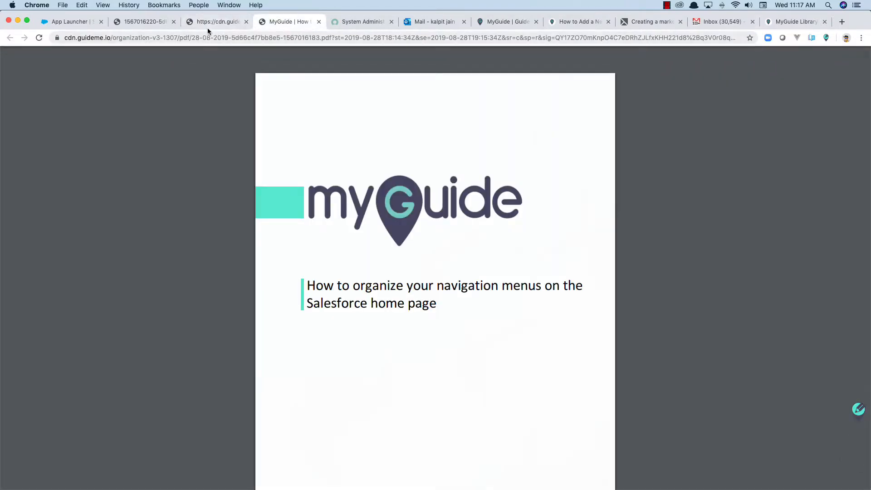
click(88, 26)
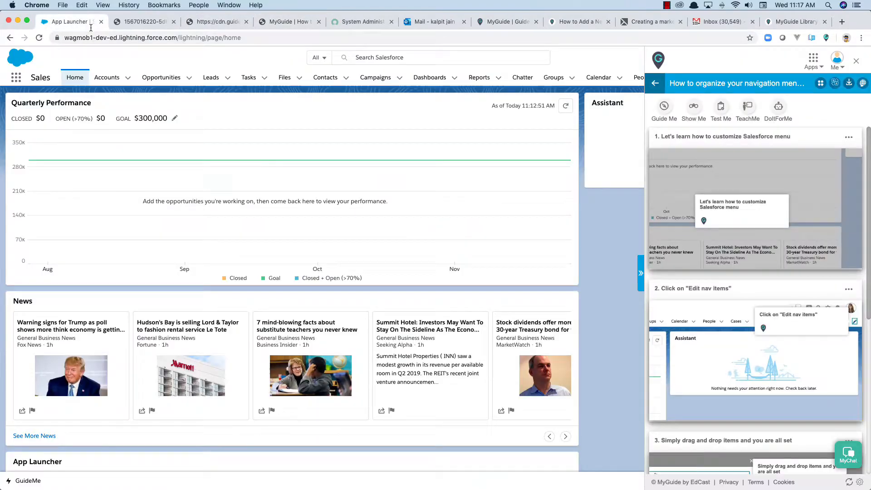
- Refresh the guide and export it as a Blog (.html)
click(849, 83)
click(849, 482)
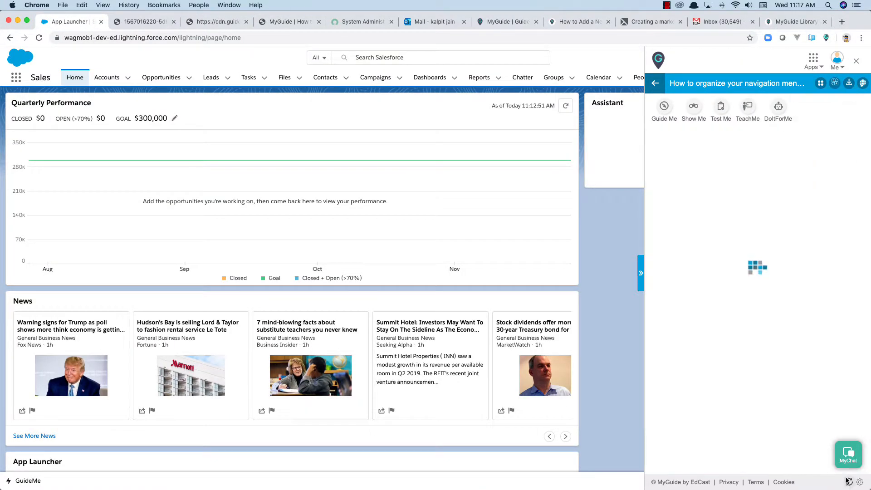
click(850, 87)
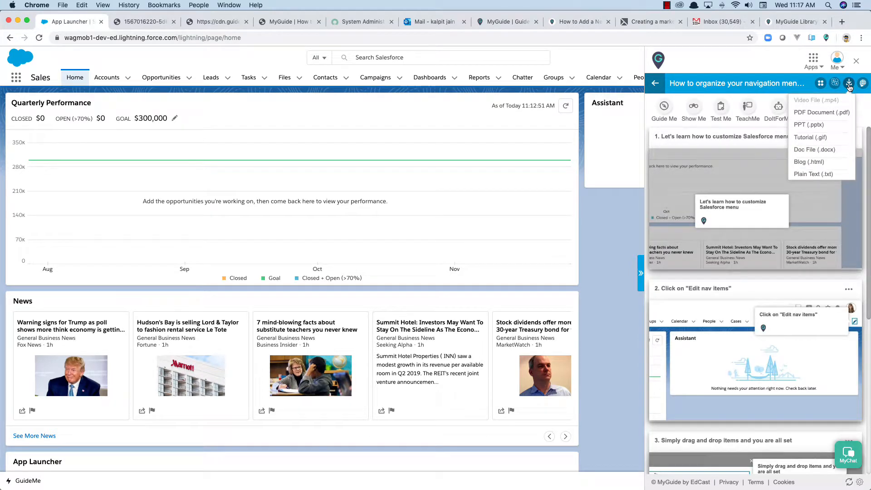
click(820, 162)
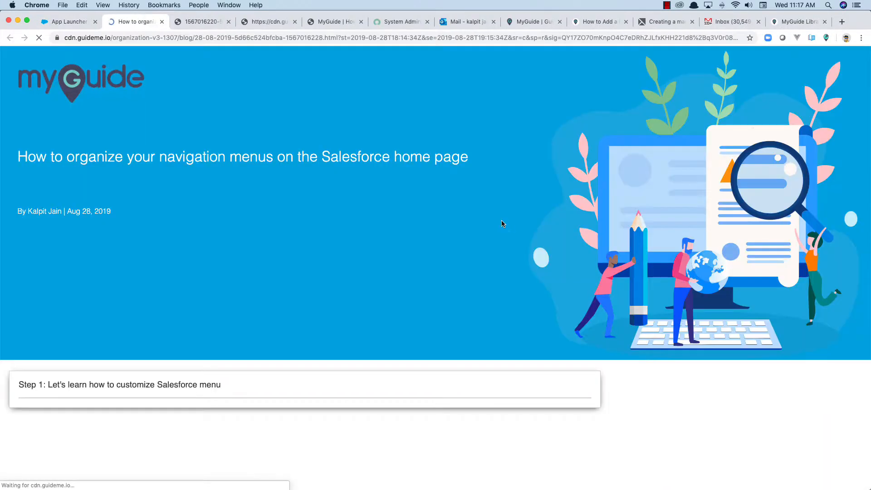
- Examine the exported blog page's steps, header and author line, and return to the Salesforce page
scroll(400, 259, down, 15)
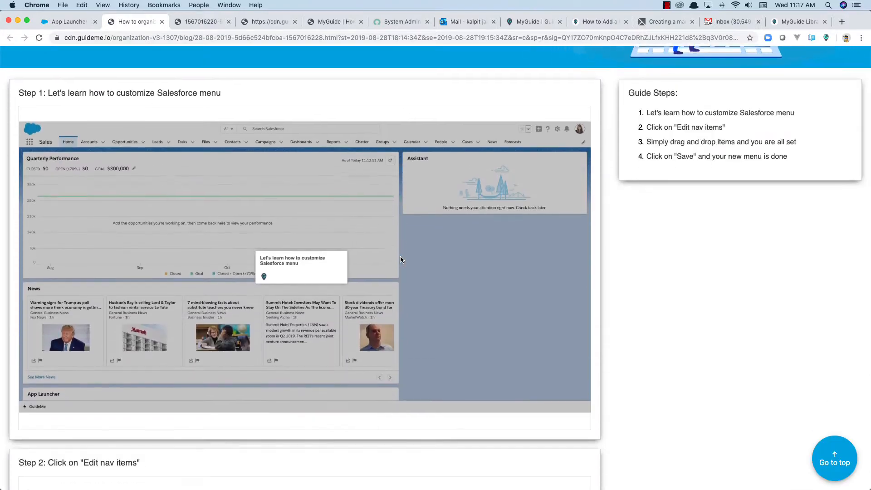
scroll(400, 259, down, 10)
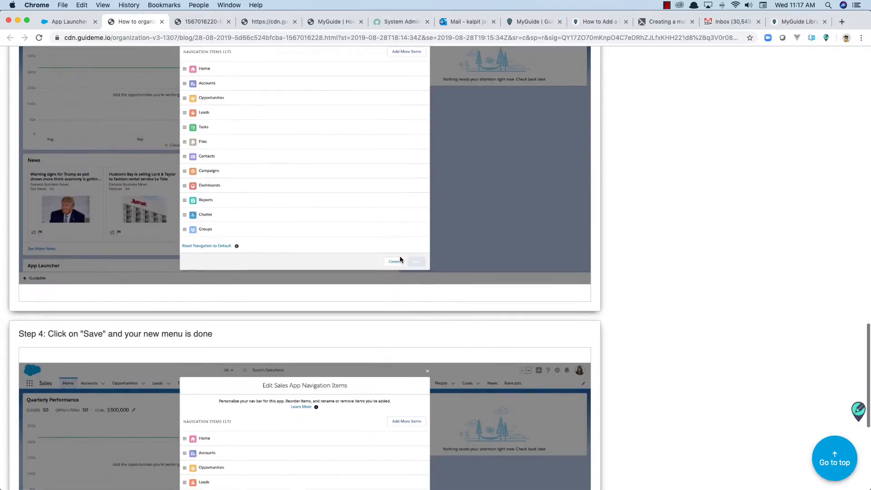
scroll(399, 260, up, 10)
scroll(399, 257, up, 15)
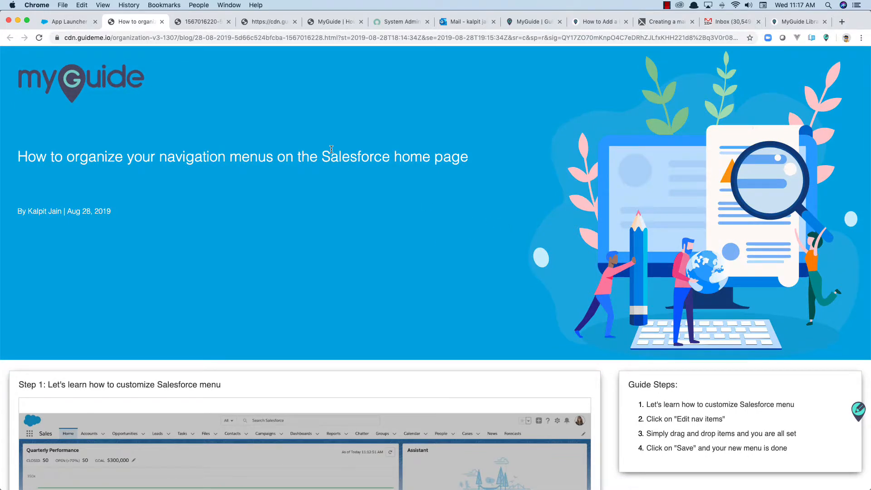
drag(67, 213, 26, 213)
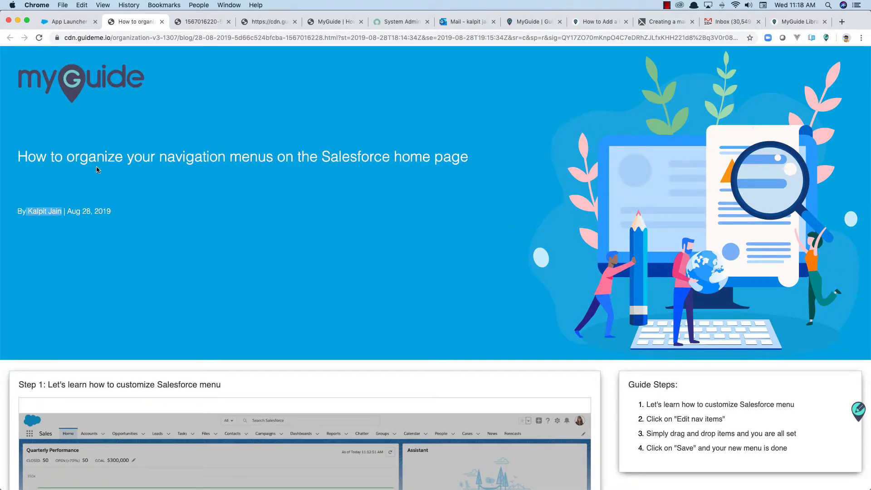
click(91, 21)
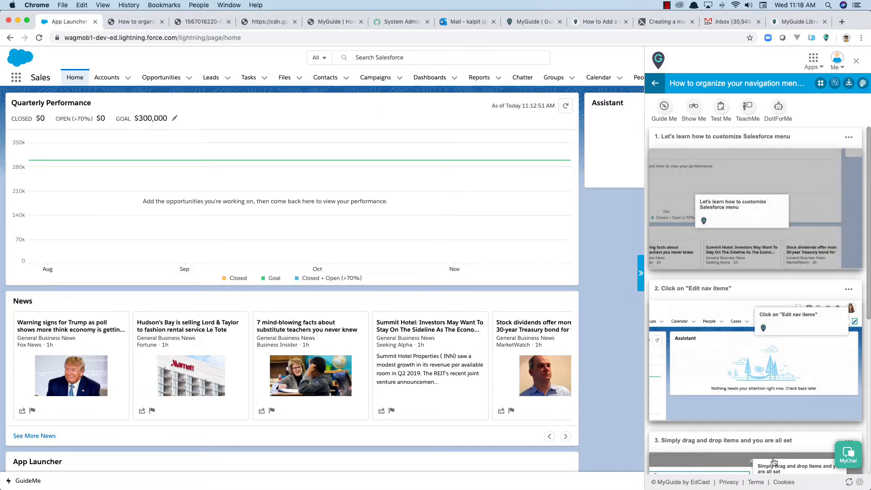
- Refresh the guide, export it as a PPT (.pptx), and open the downloaded presentation in PowerPoint
click(848, 482)
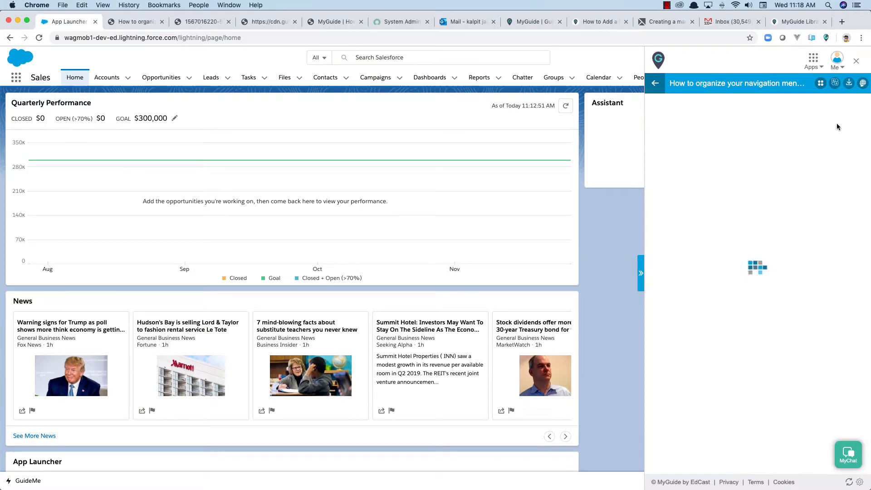
click(848, 84)
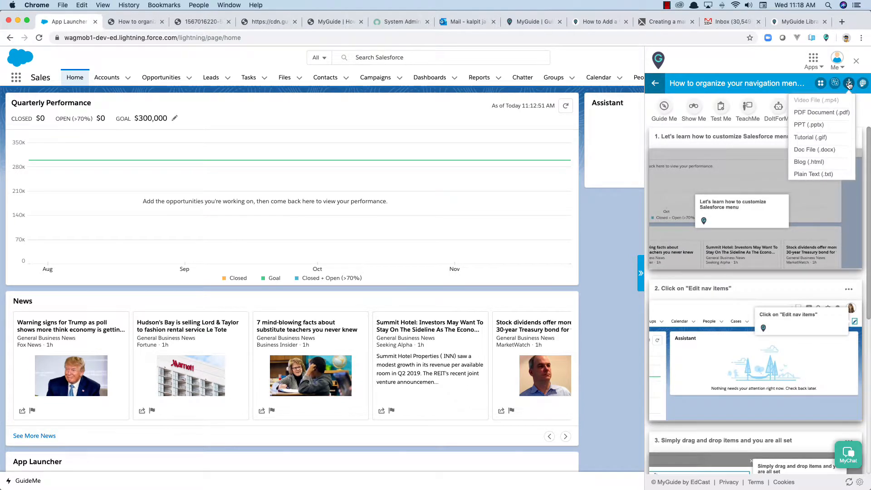
click(817, 125)
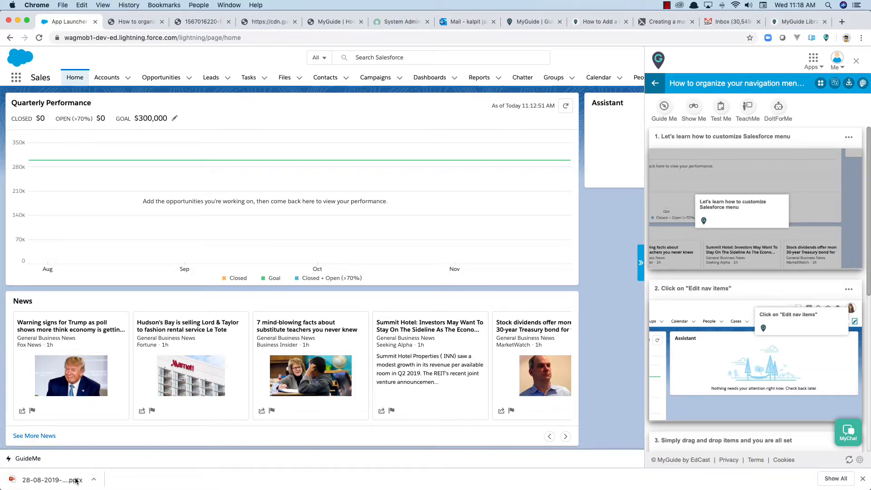
click(75, 480)
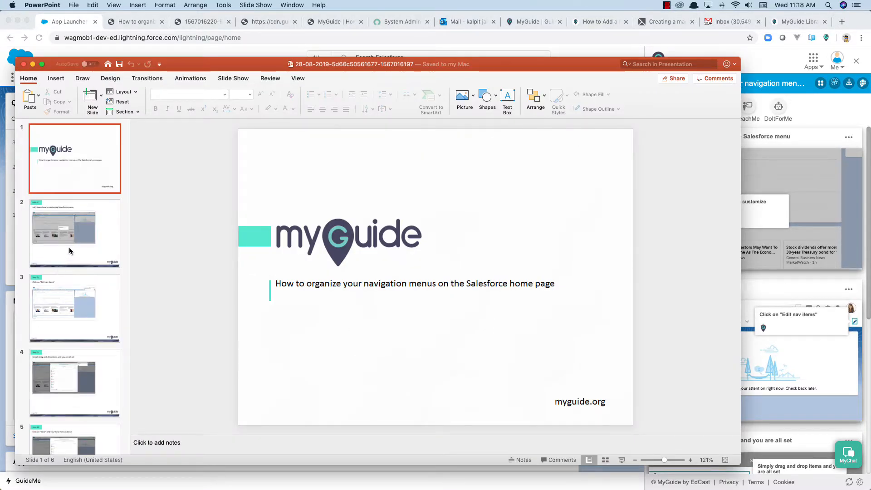
- Look through the exported presentation's step slides, from slide 2 to slide 4
click(69, 251)
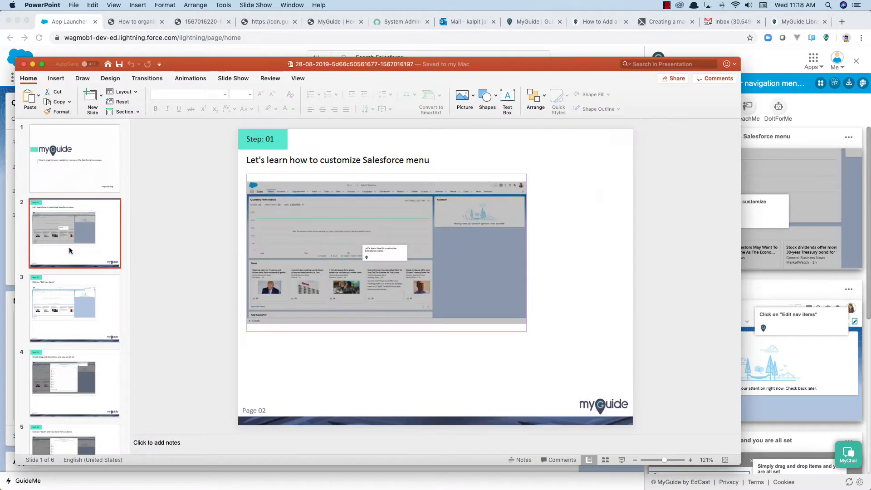
click(80, 323)
key(Down)
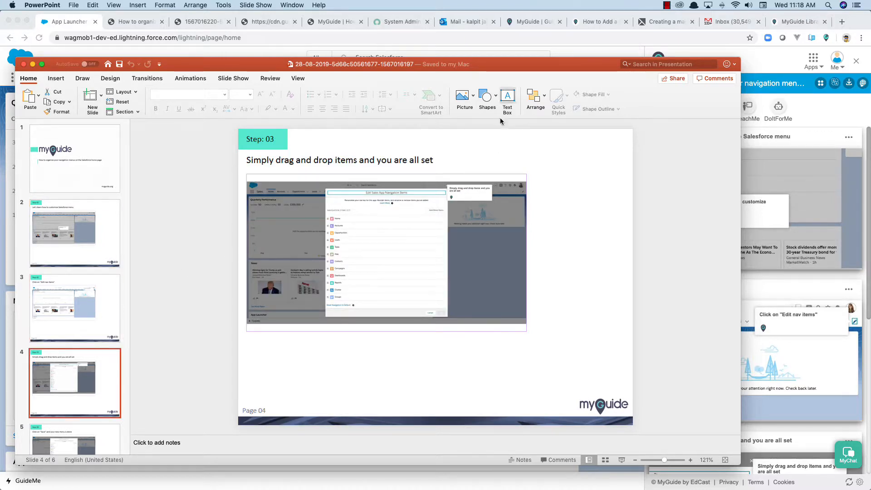
- Draw an arrow down to the navigation items list on the Step 03 slide, and close the presentation without saving the changes
click(485, 96)
click(515, 125)
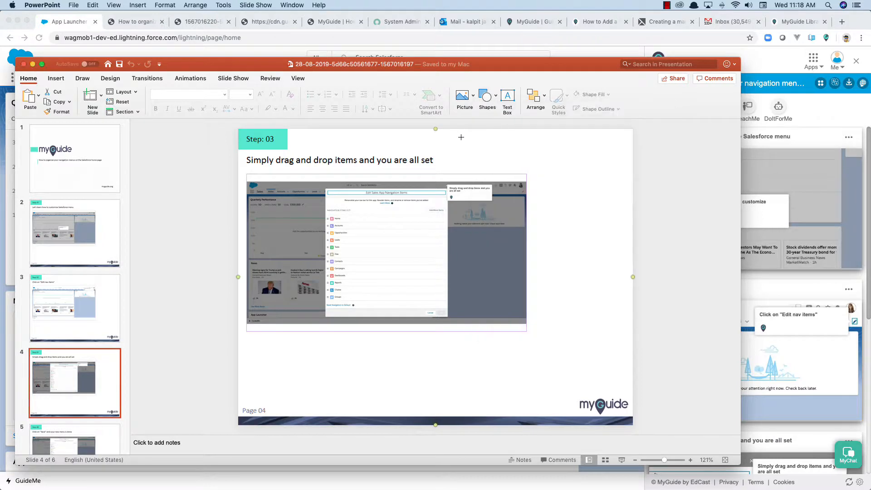
mouse_move(462, 139)
mouse_down()
mouse_move(410, 240)
mouse_move(414, 221)
mouse_up()
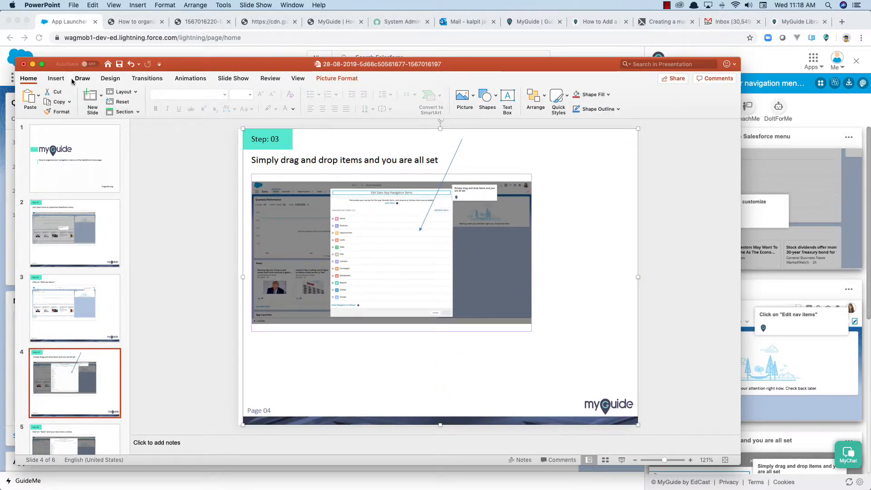
click(25, 65)
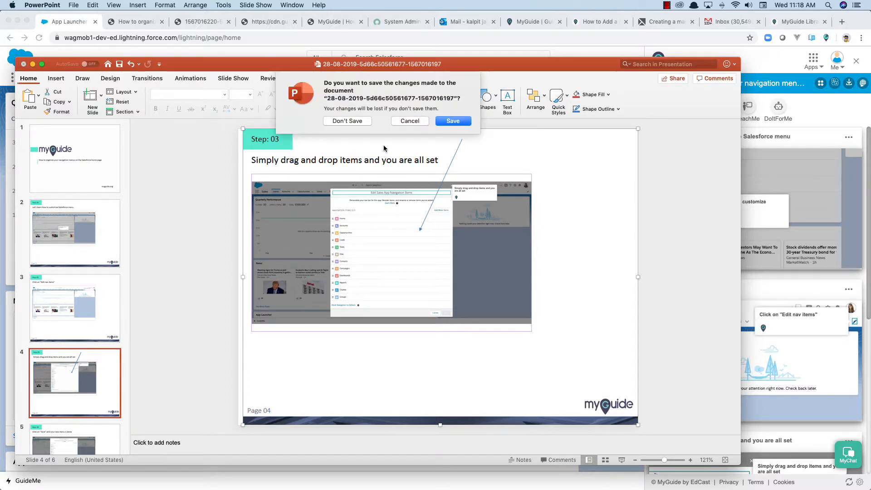
click(345, 122)
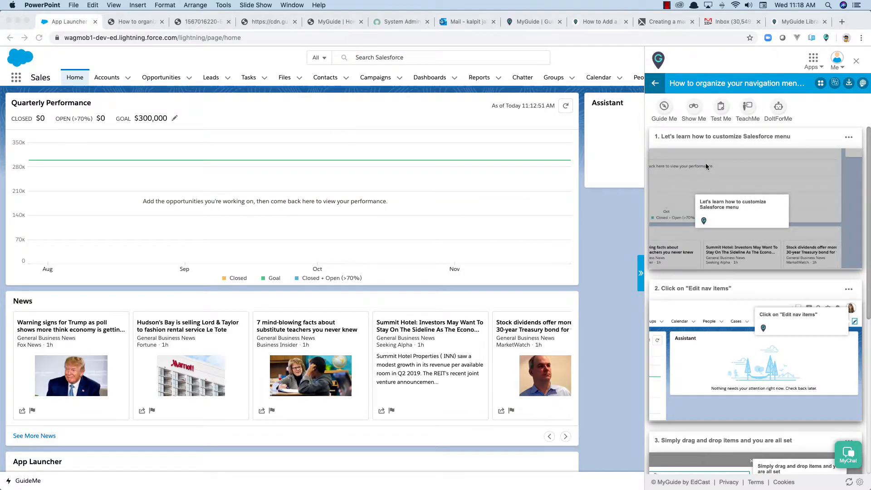
- Reopen "How to organize your navigation menus on the Salesforce home page" from Home Page Guides, refresh it, and export it as a Video File (.mp4)
click(654, 86)
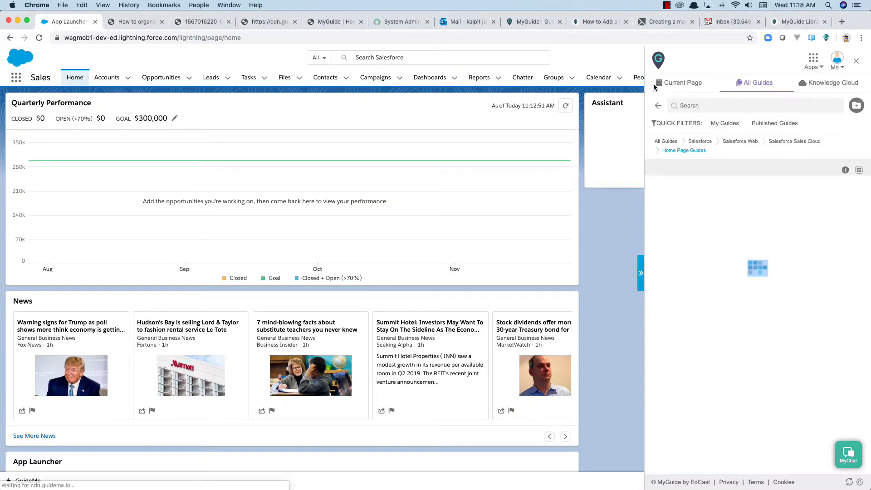
scroll(740, 253, down, 2)
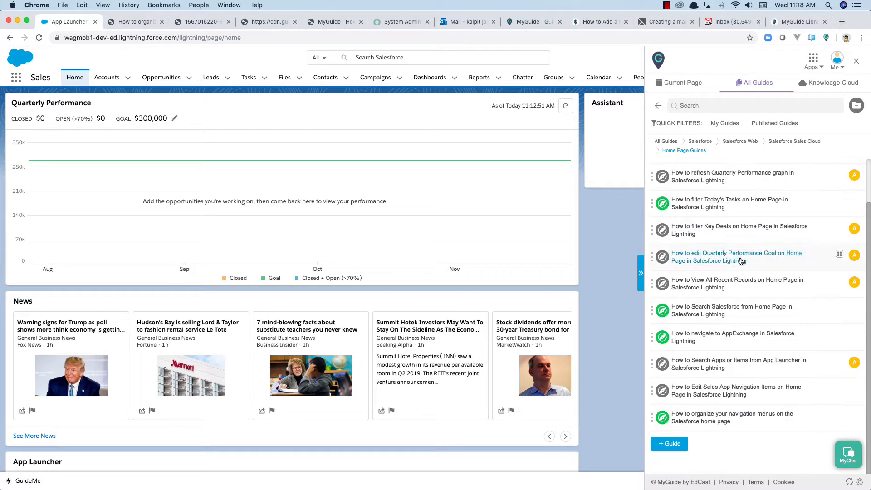
click(741, 414)
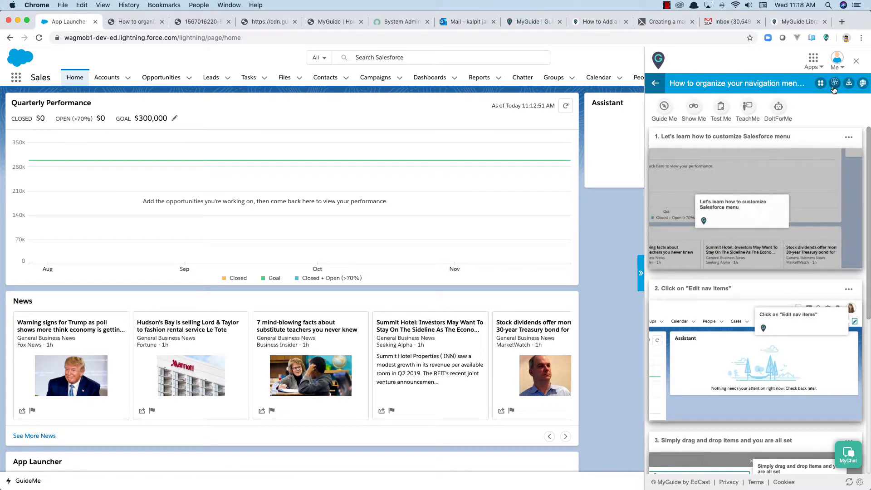
click(847, 484)
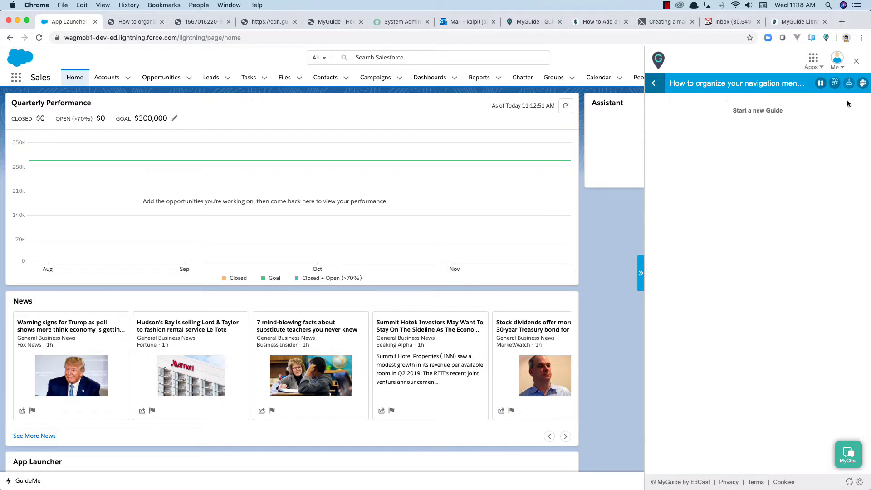
click(850, 84)
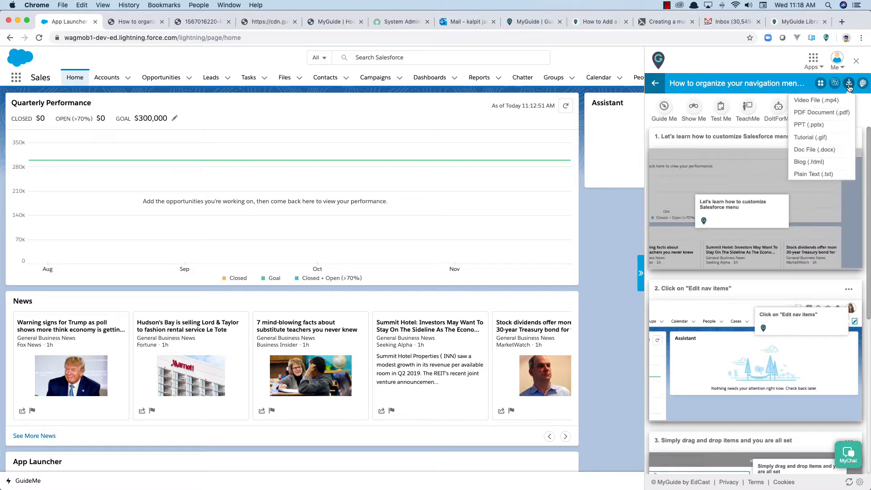
click(817, 101)
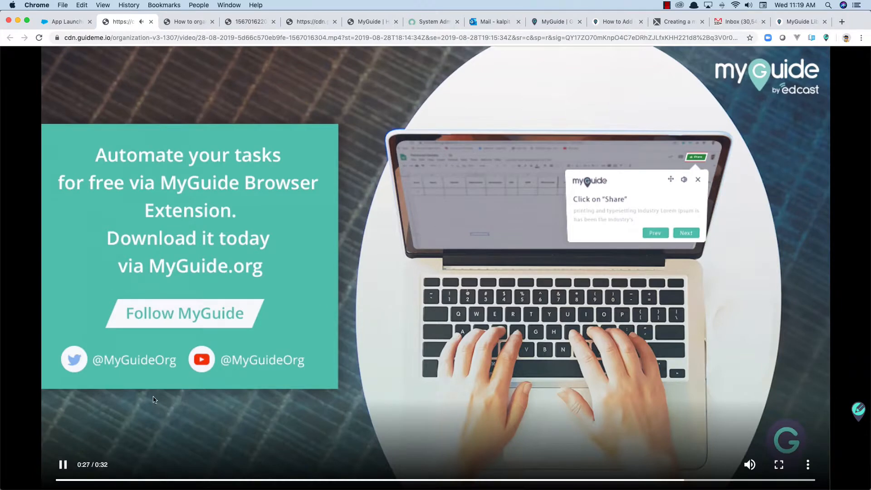
- Pause the exported guide video near its closing screen and return to the Salesforce page
click(65, 469)
click(298, 394)
click(175, 447)
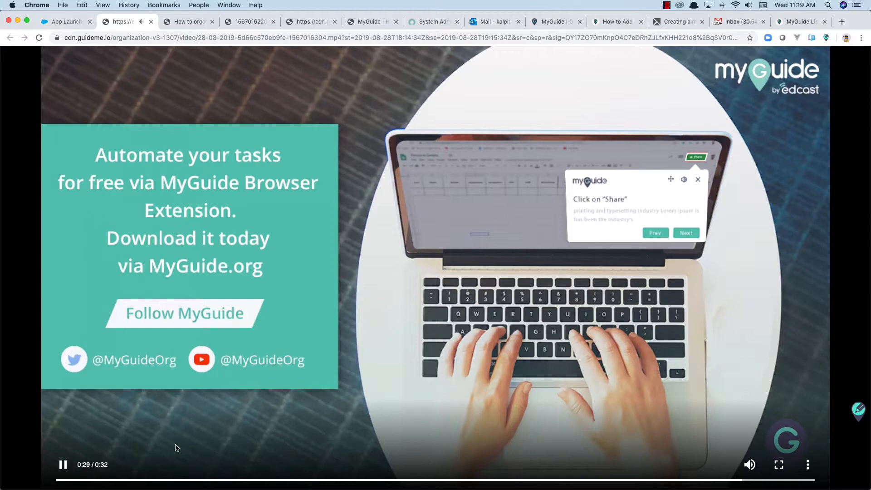
click(65, 467)
click(81, 22)
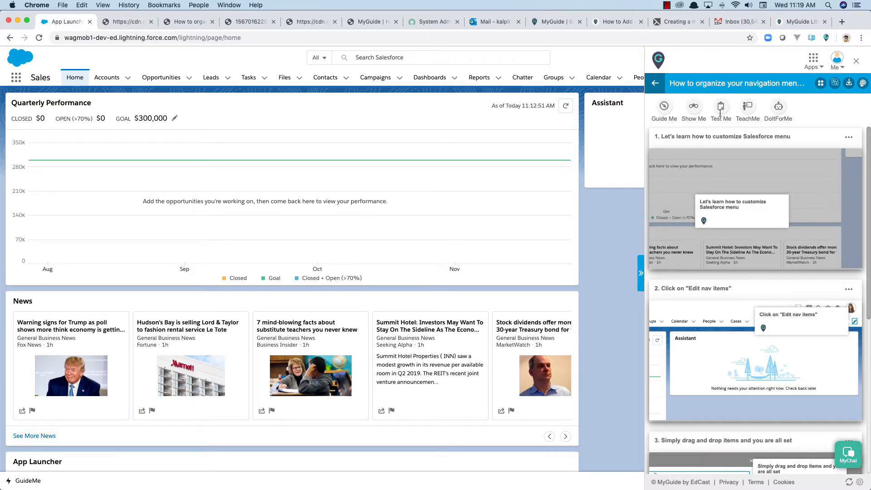
- Open the MyGuide account settings on the Org Account section
click(837, 64)
click(808, 131)
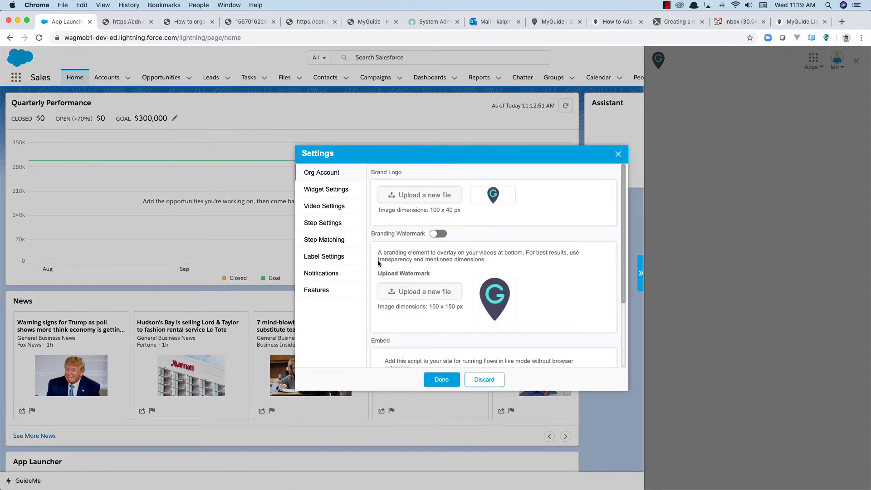
- Review the first and last slide texts in the Video Settings, and close the settings with Done
click(324, 207)
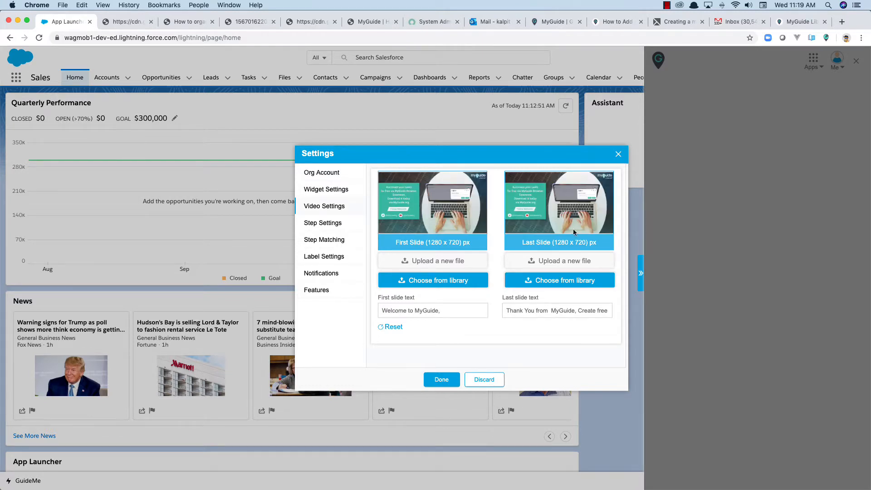
drag(460, 311, 372, 312)
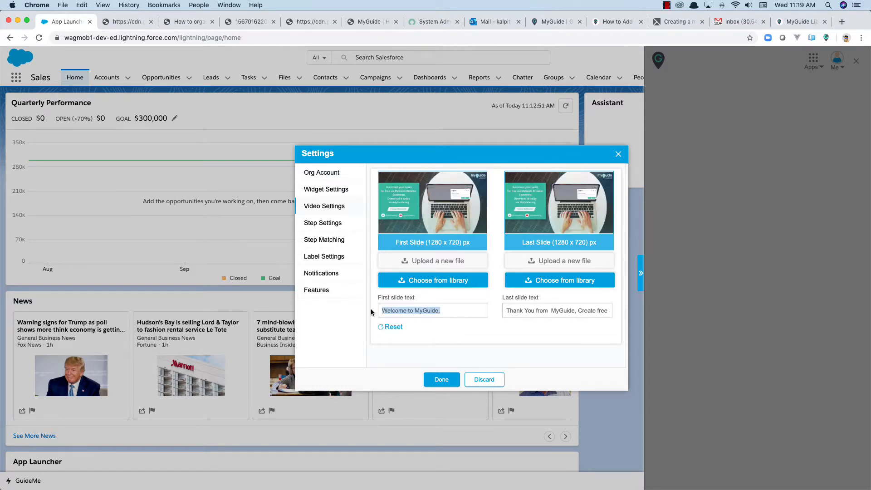
drag(507, 314, 636, 318)
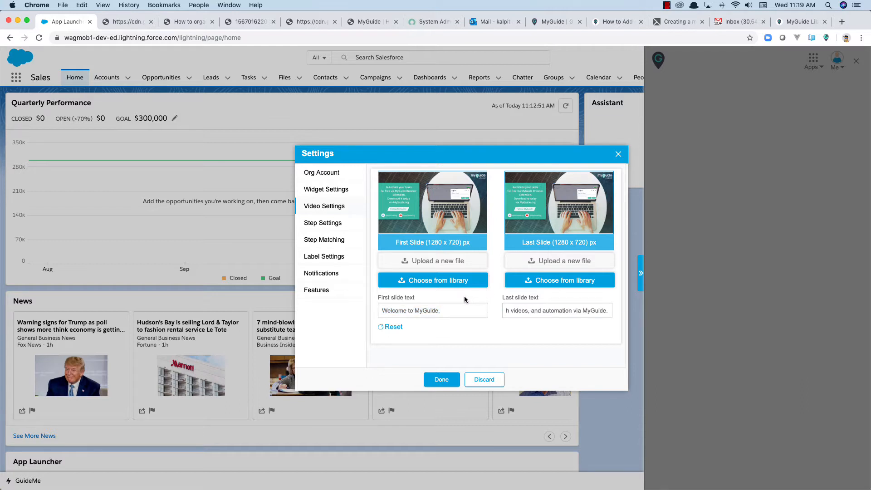
click(441, 379)
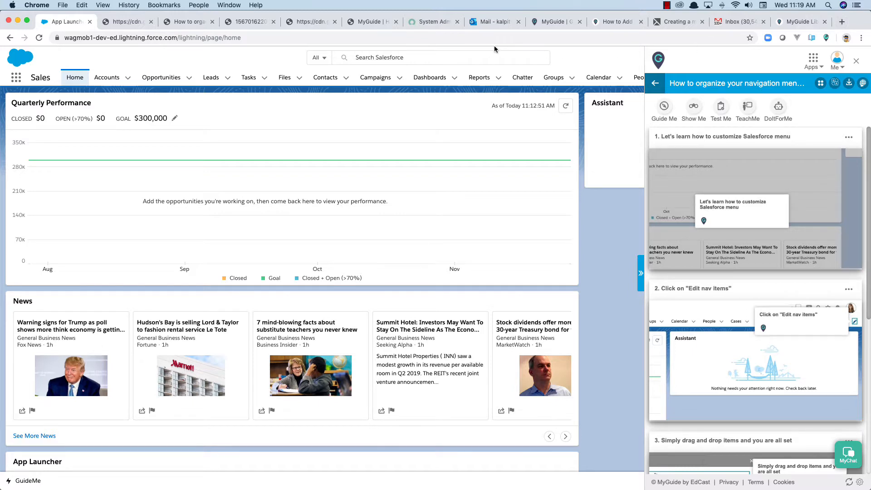
- Switch to the myguide.org website and view its list of download options for the MyGuide creators and players
click(558, 25)
mouse_move(542, 93)
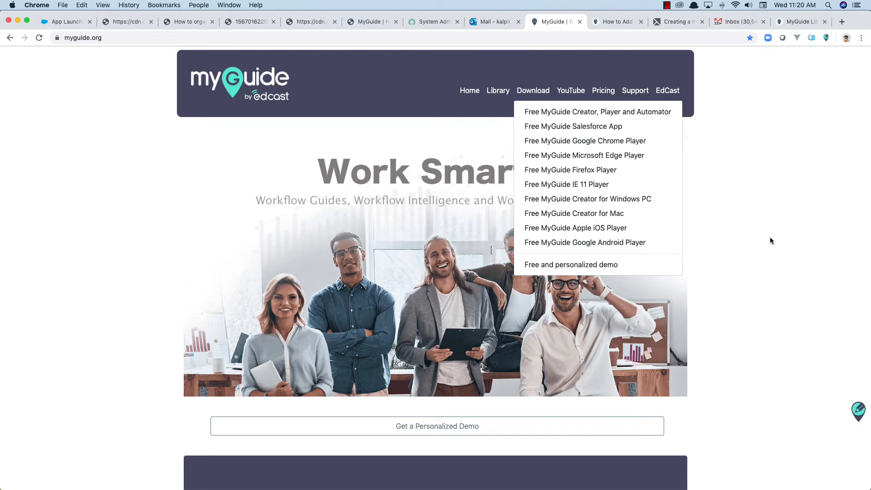
click(739, 219)
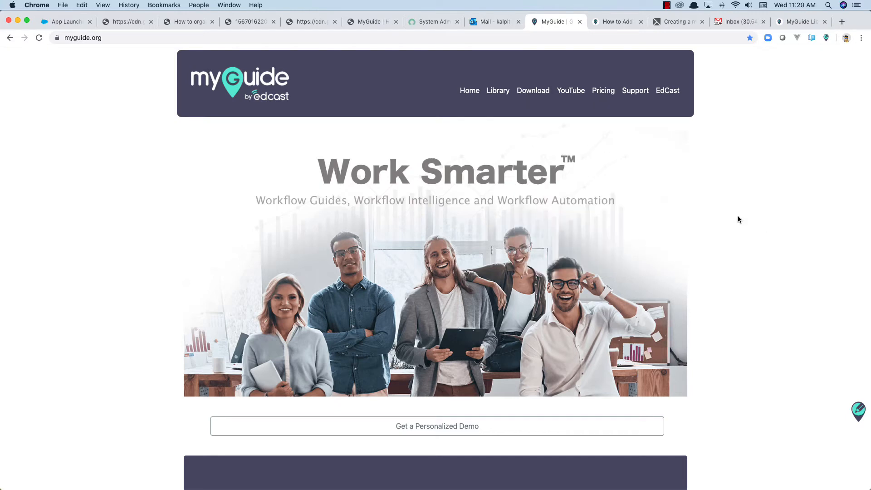
- Open the MyGuide YouTube channel from the website and browse through its uploaded videos
click(568, 94)
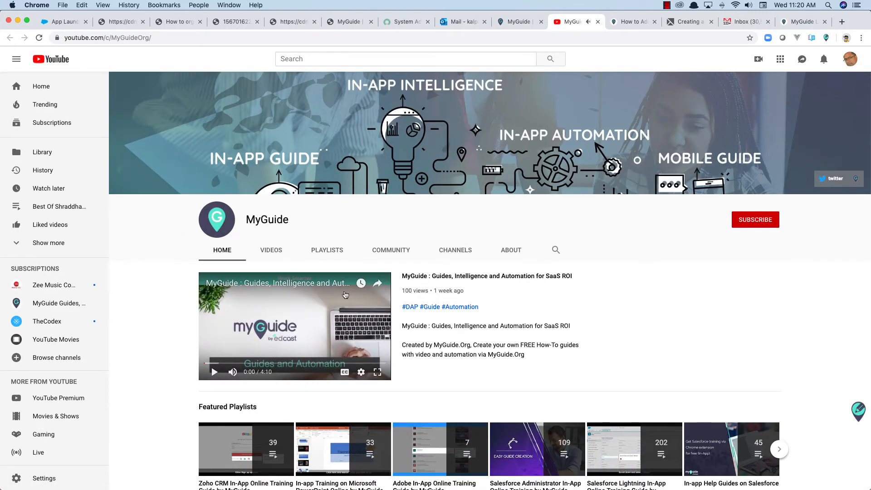
click(282, 253)
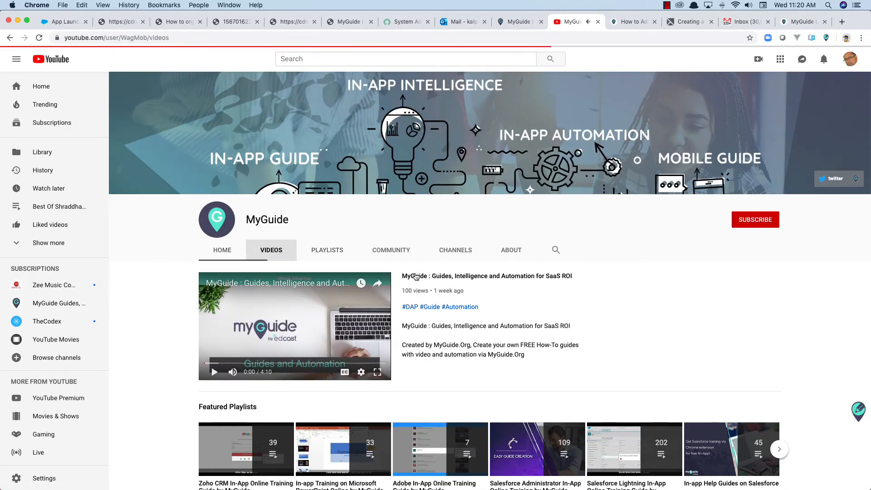
scroll(415, 276, down, 13)
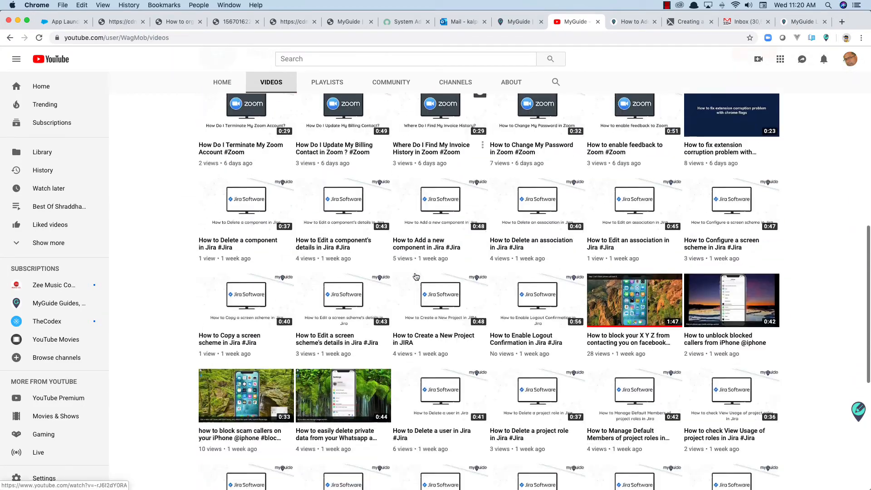
scroll(415, 276, down, 15)
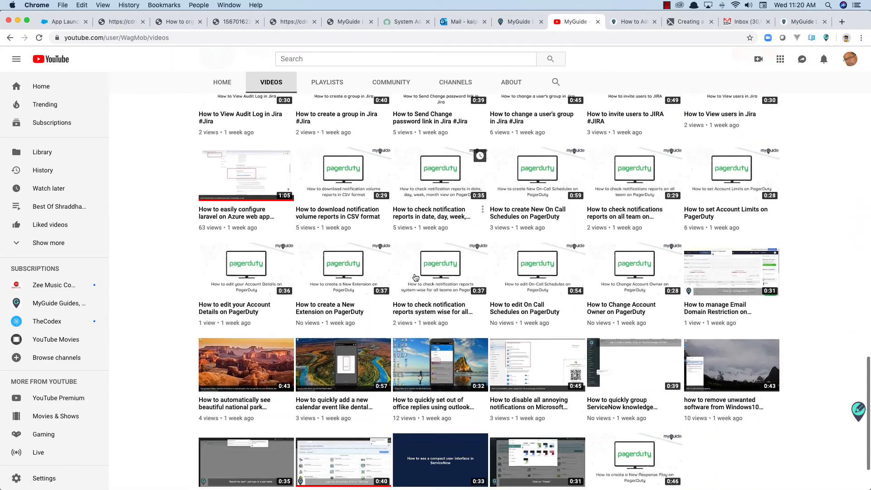
scroll(415, 277, down, 15)
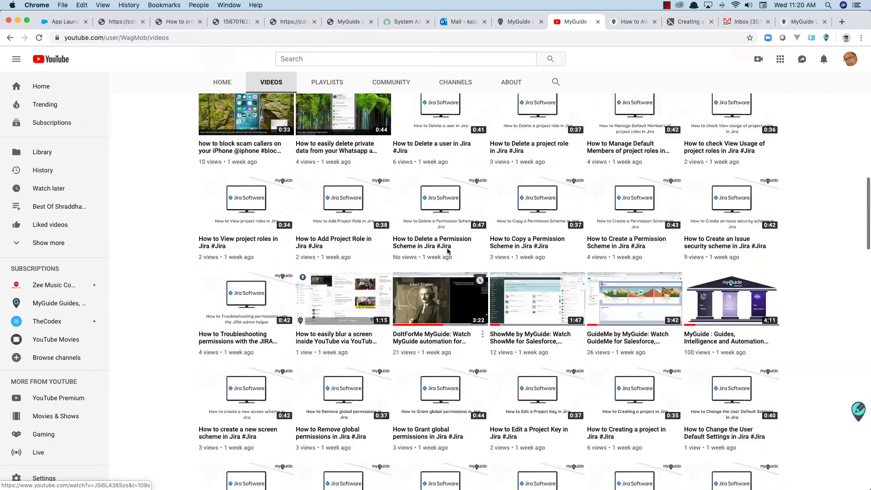
- Return to the myguide.org page, open the MyGuide Library, and look through its application categories
click(524, 21)
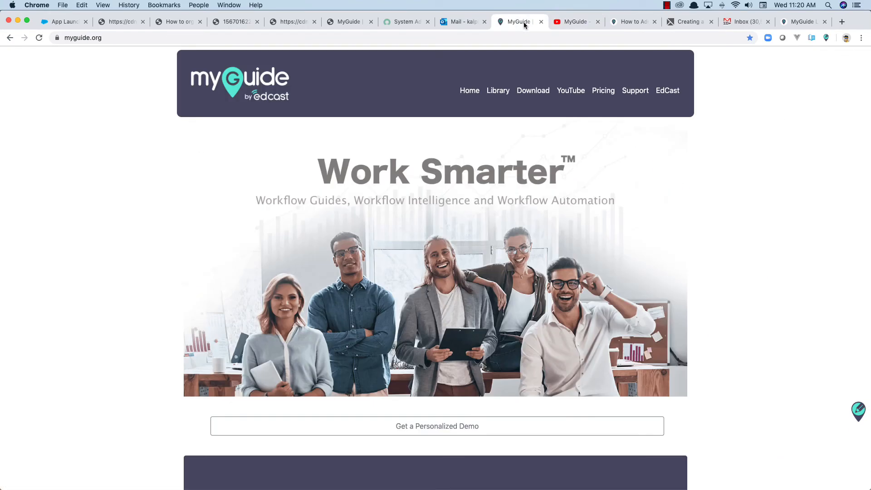
click(497, 93)
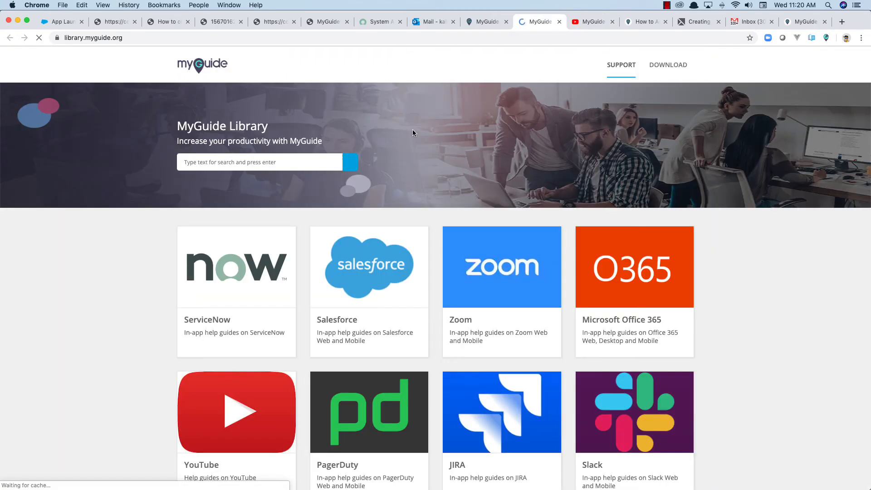
scroll(389, 174, down, 4)
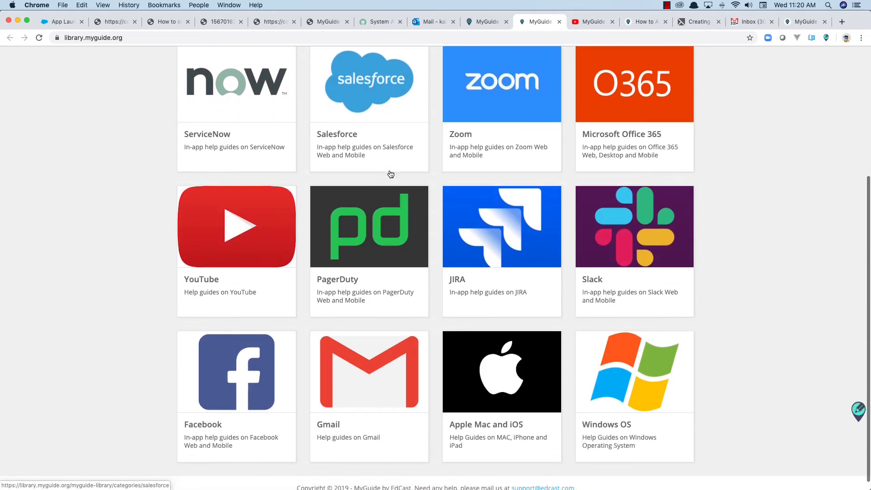
scroll(390, 173, up, 3)
scroll(390, 173, up, 1)
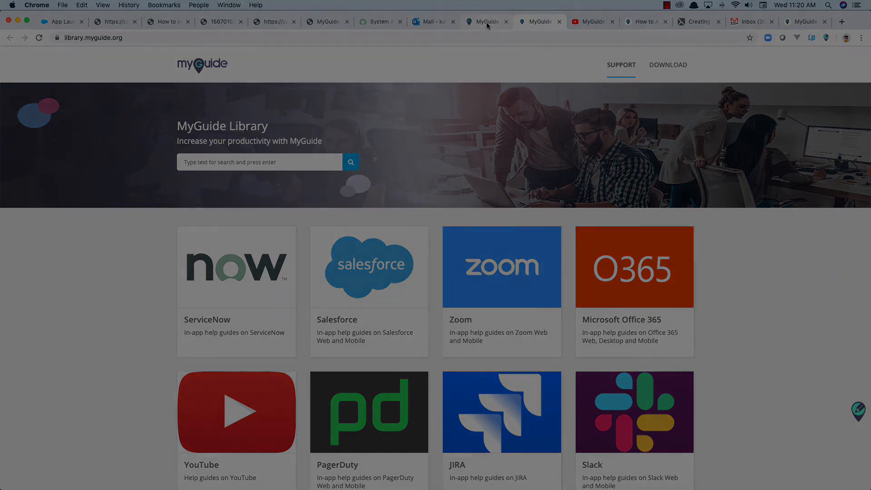
click(486, 22)
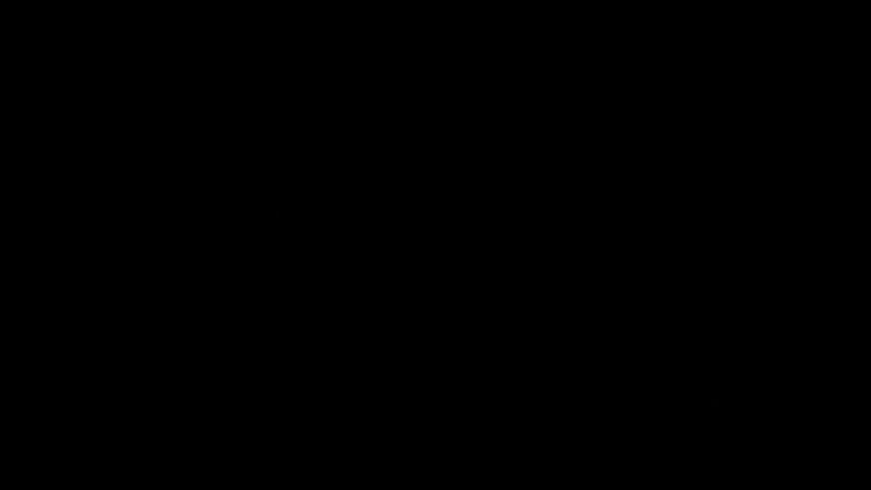